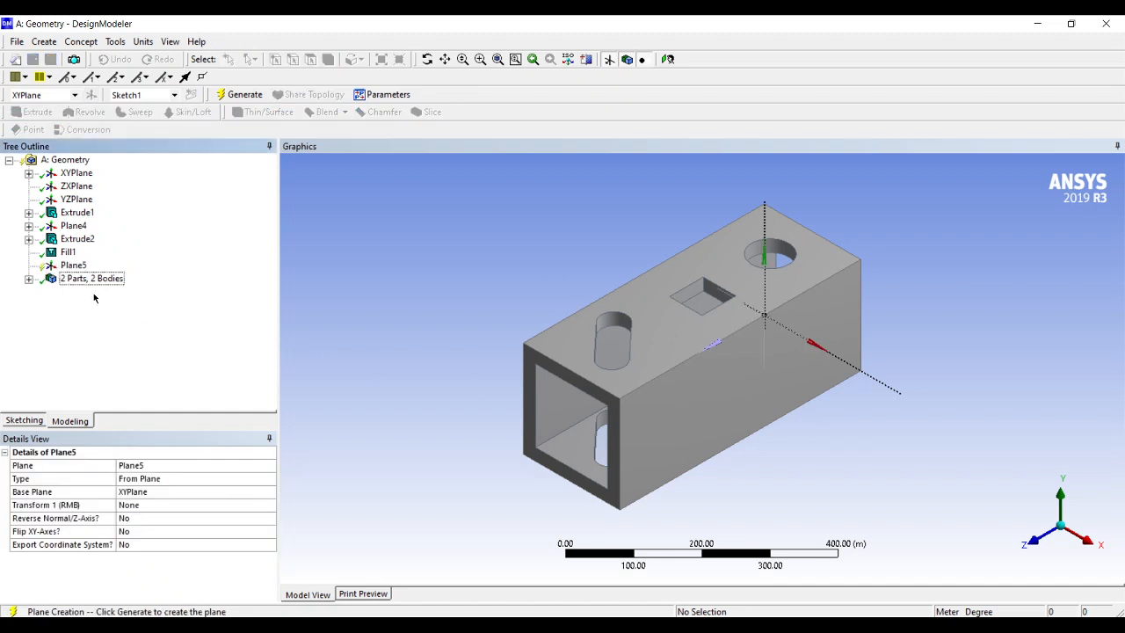
Set the new plane's type to From Face and assign the box's long outer side face as its base face
left_click(136, 475)
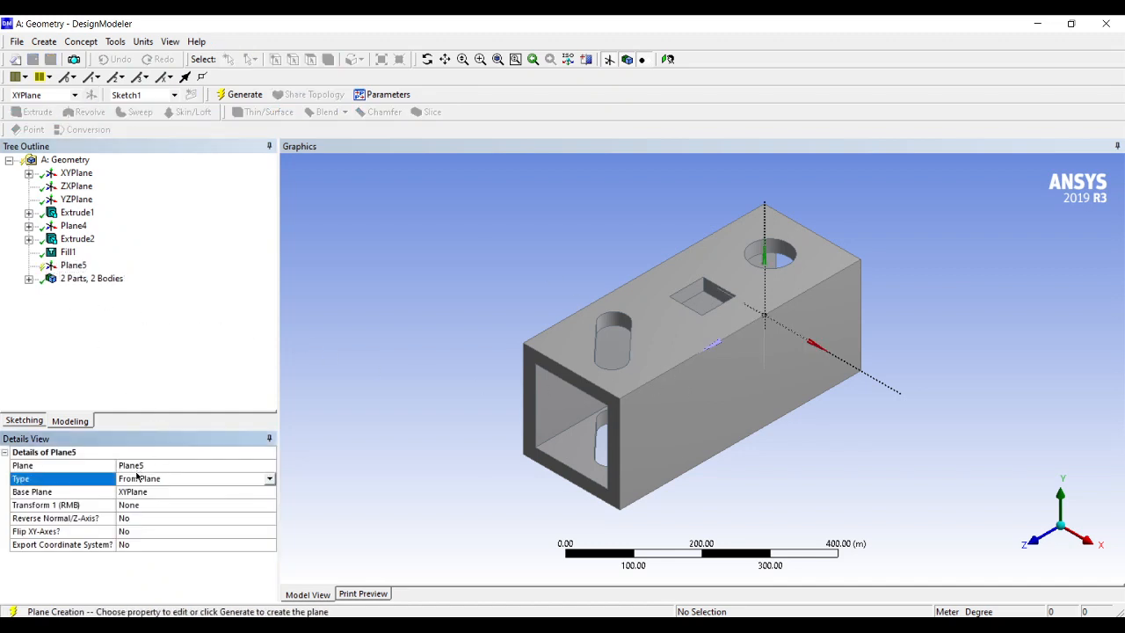
left_click(269, 479)
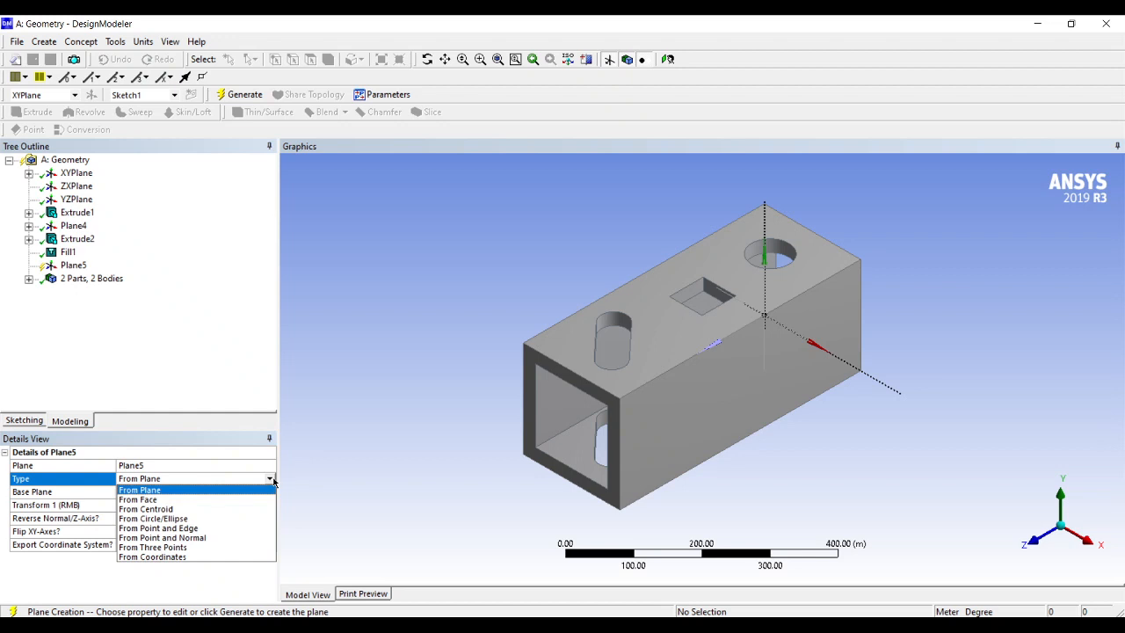
left_click(209, 500)
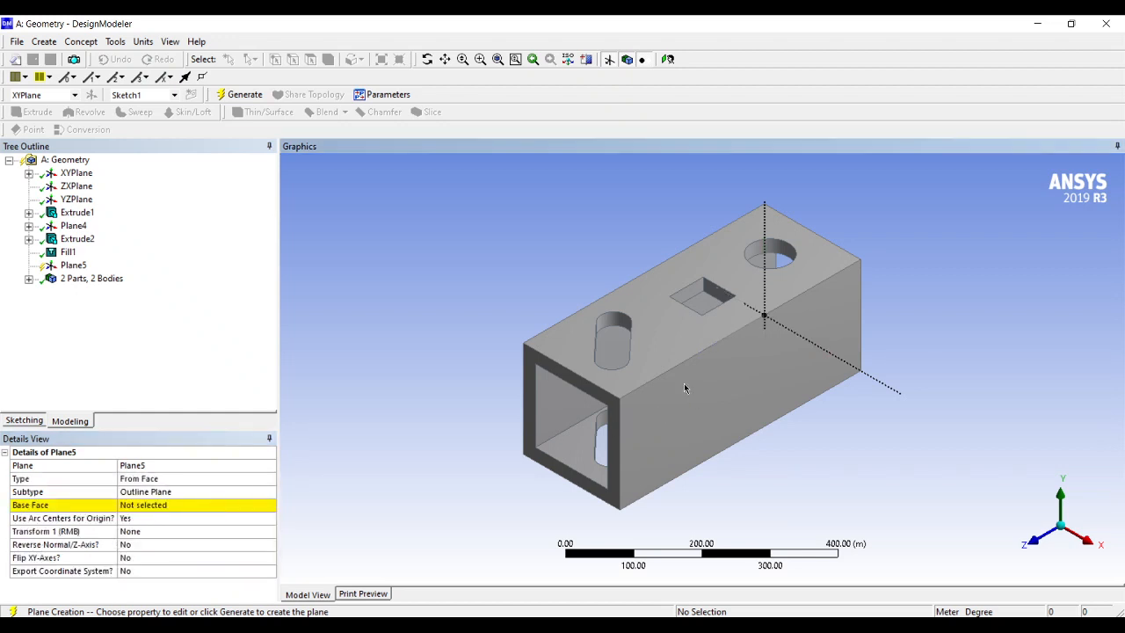
left_click(136, 509)
left_click(691, 443)
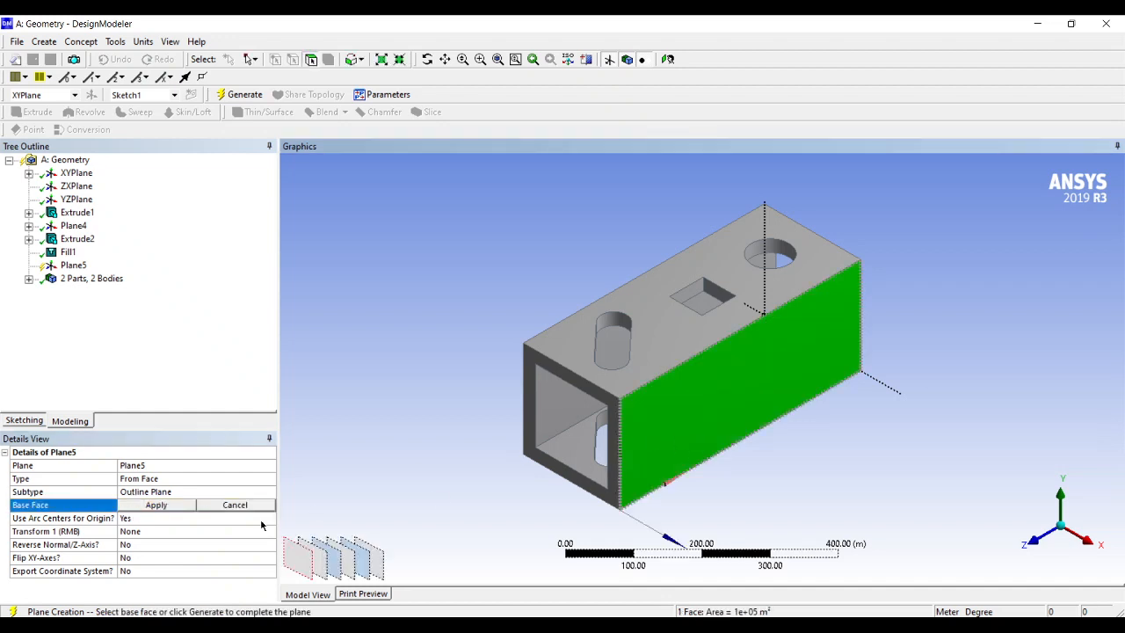
left_click(155, 505)
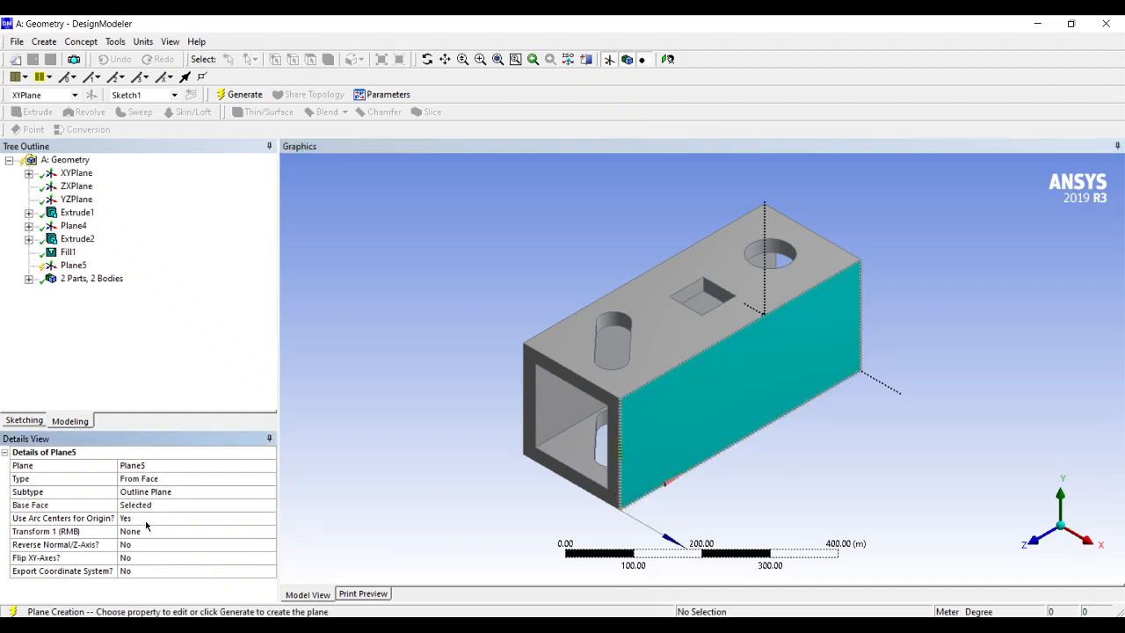
Add an Offset Z transform of 50 m to the new plane
left_click(146, 521)
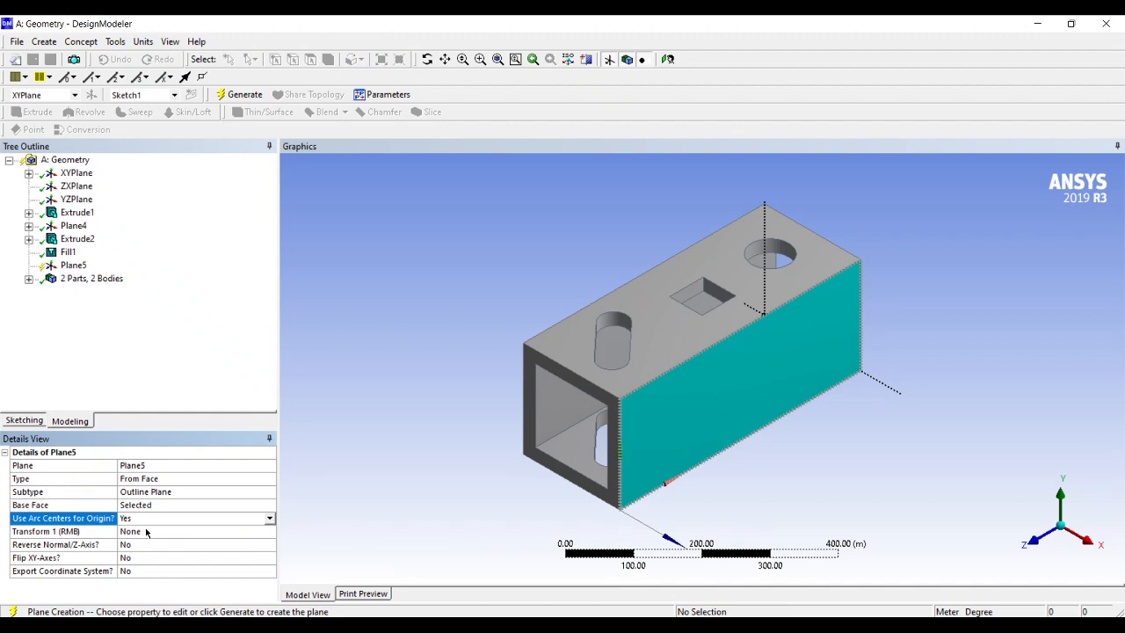
left_click(146, 531)
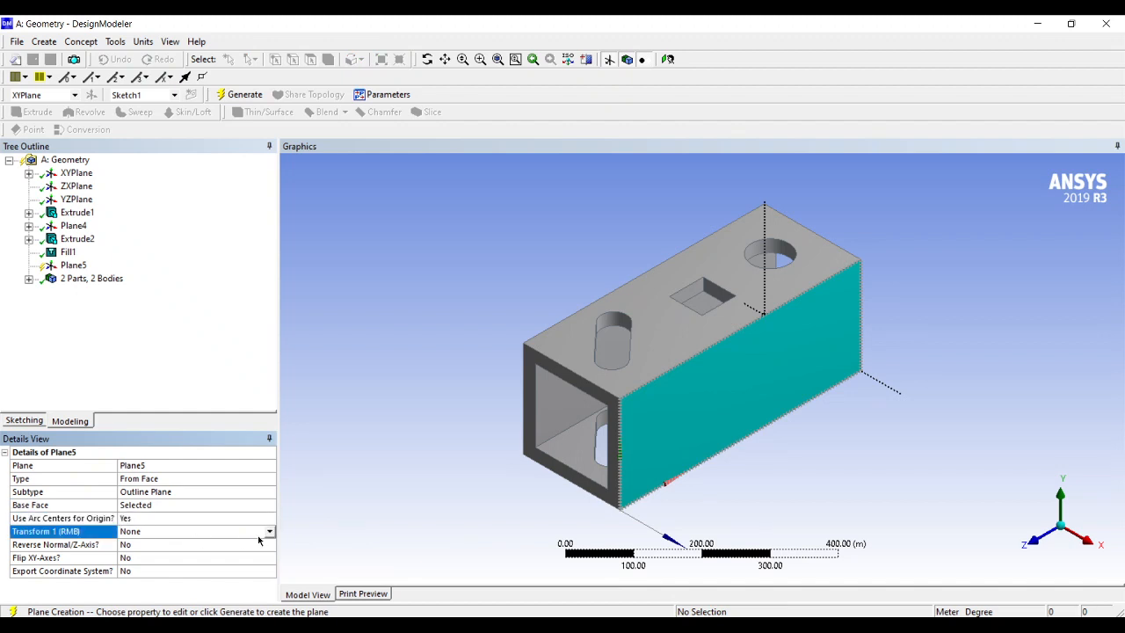
left_click(269, 532)
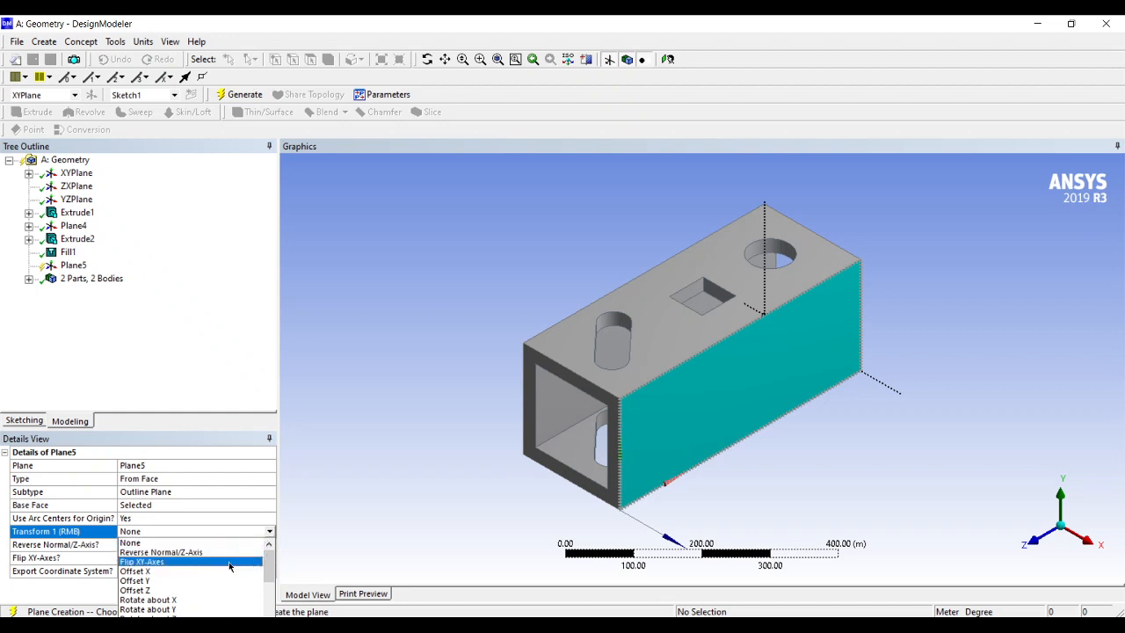
left_click(194, 585)
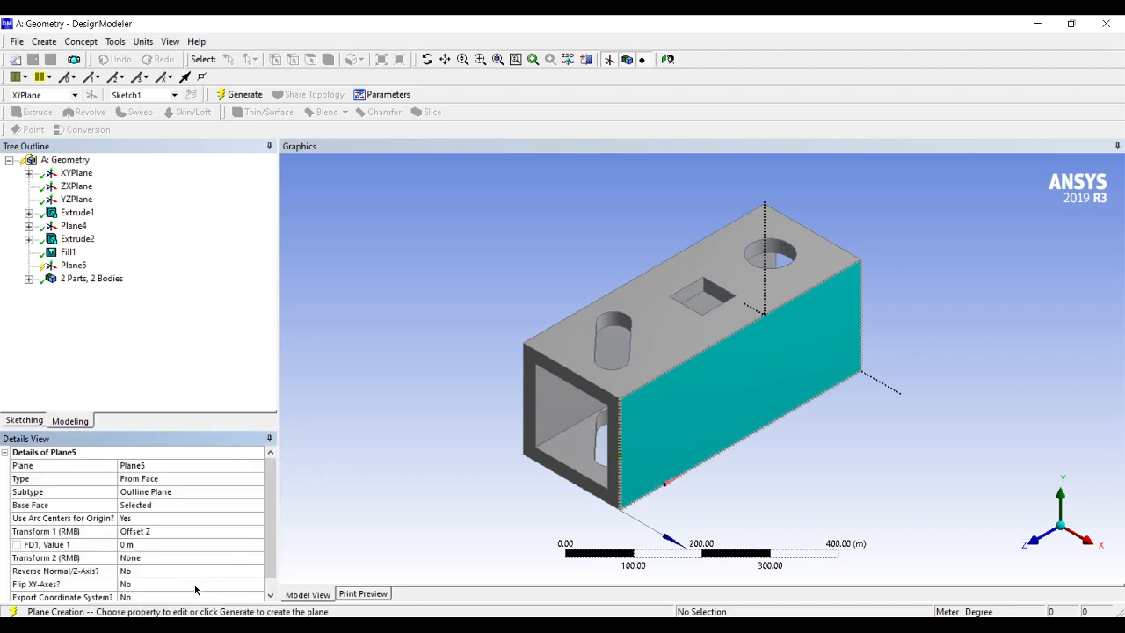
left_click(154, 544)
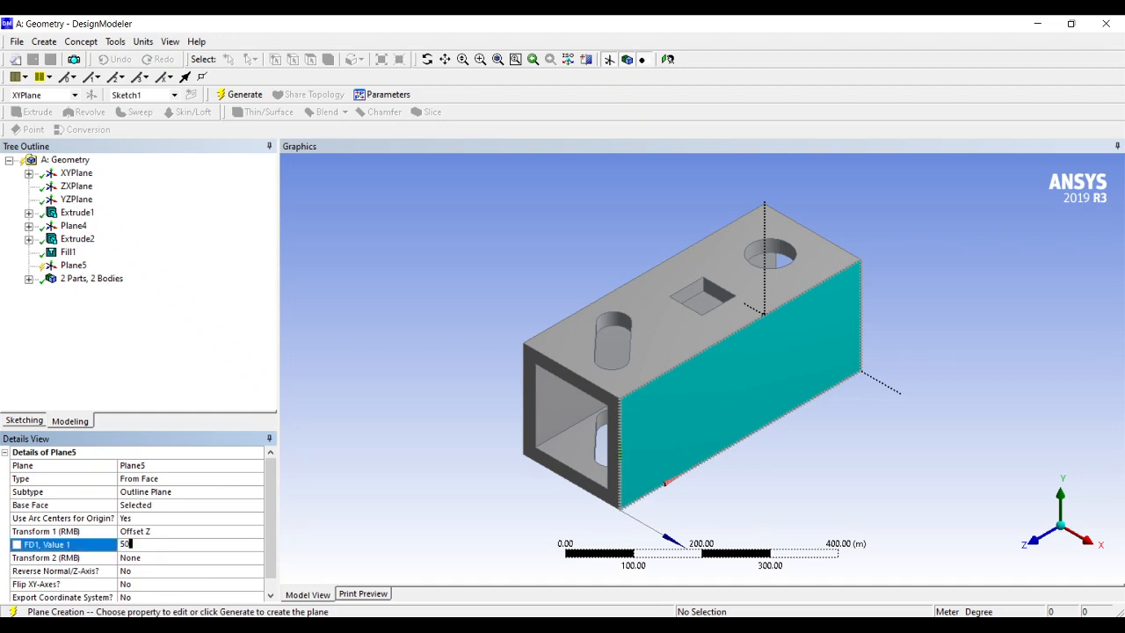
key("Return")
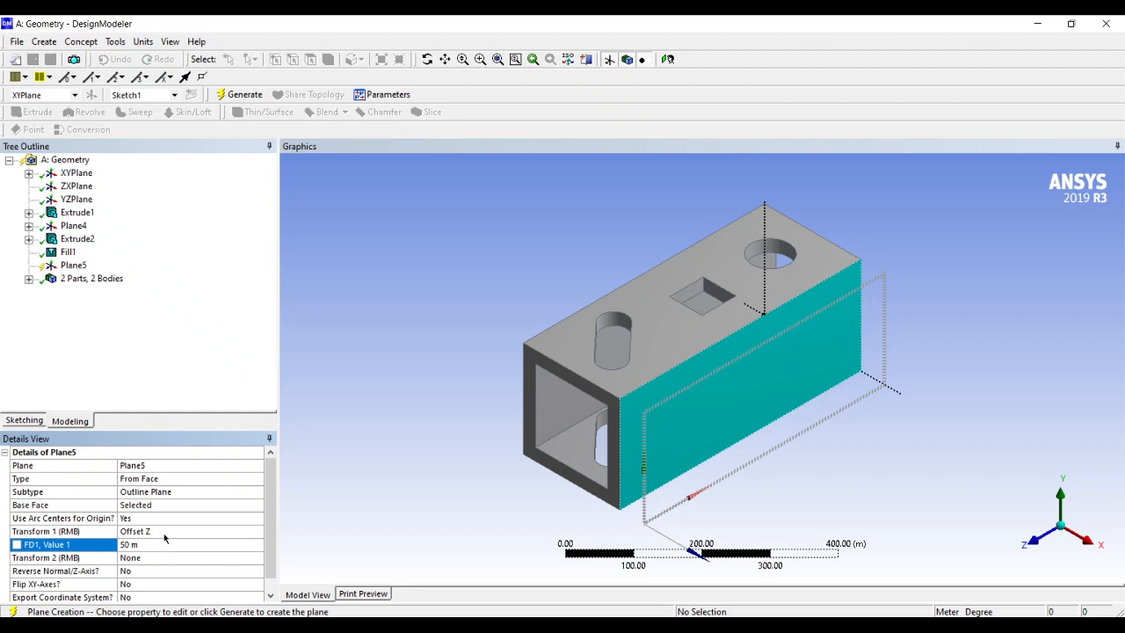
Add Reverse Normal/Z-Axis as the plane's second transform
left_click(153, 558)
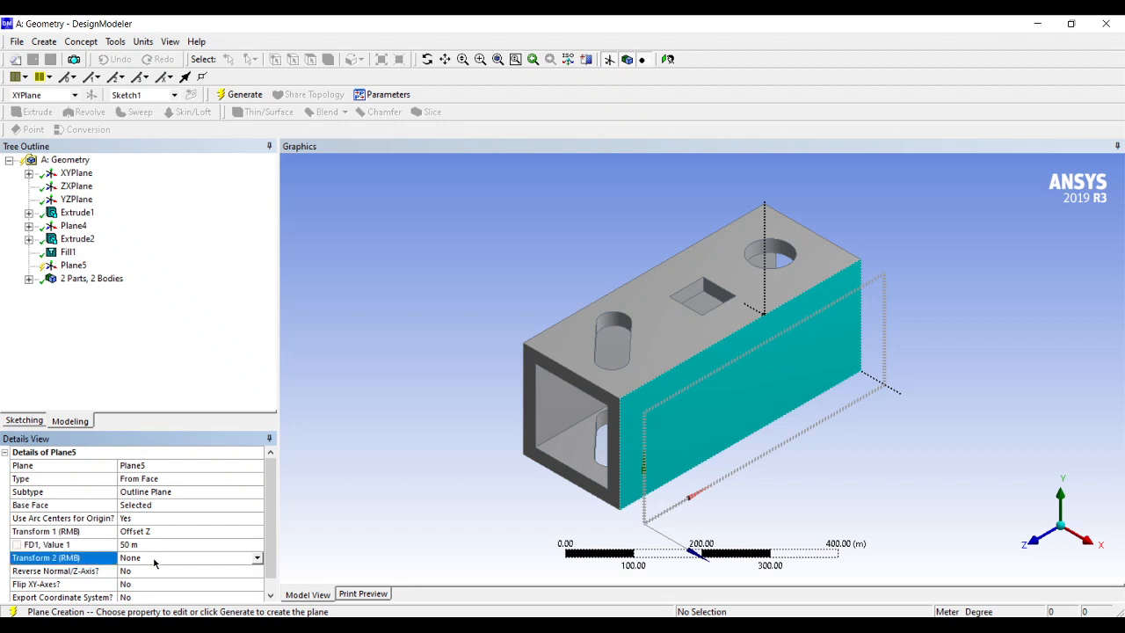
left_click(257, 558)
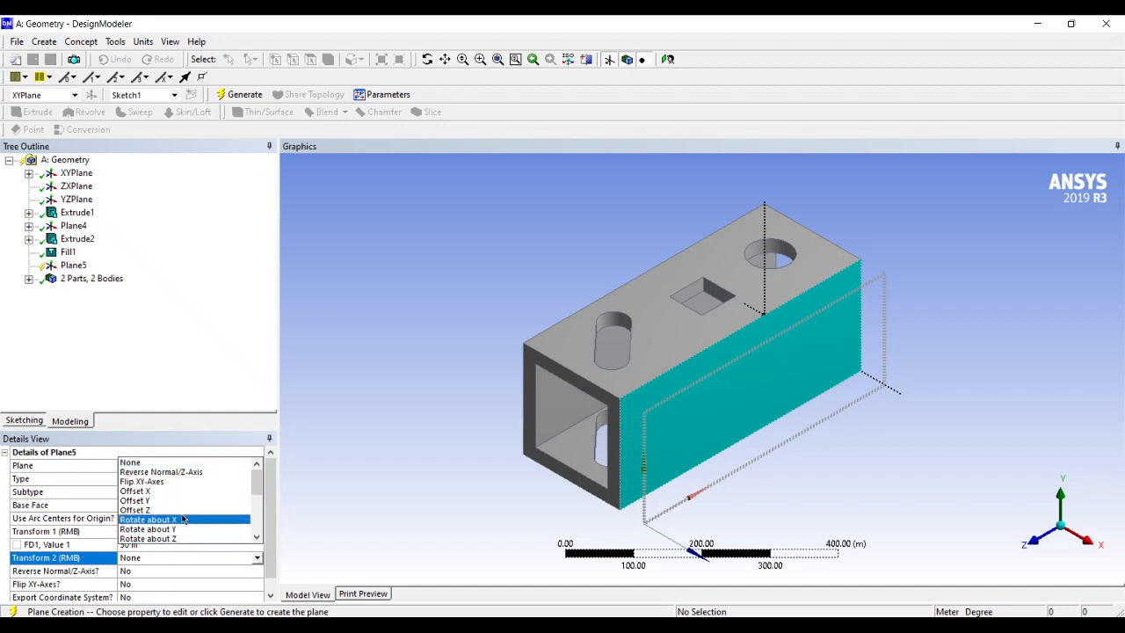
left_click(178, 473)
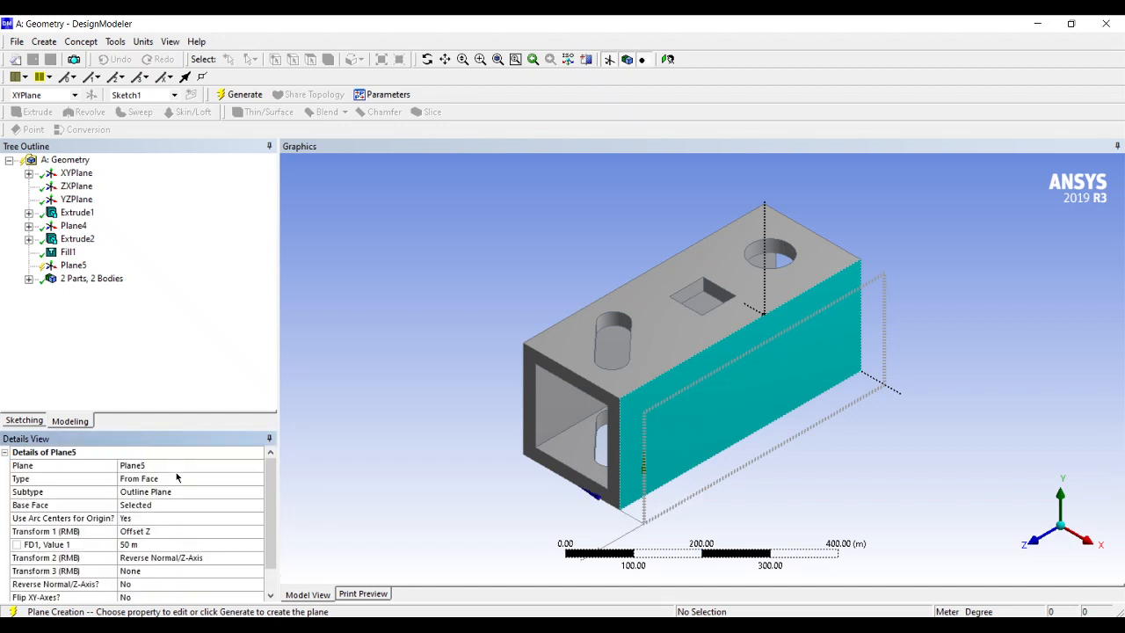
left_click(204, 559)
left_click(198, 573)
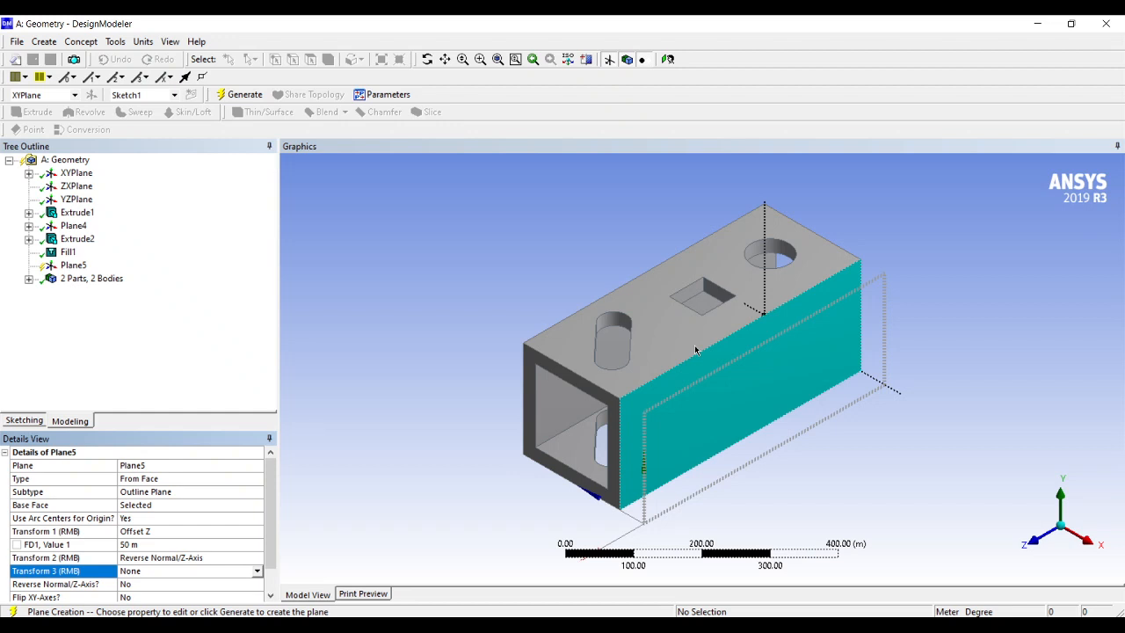
Set the plane's Z offset to -50 m
middle_click_drag(544, 289, 663, 281)
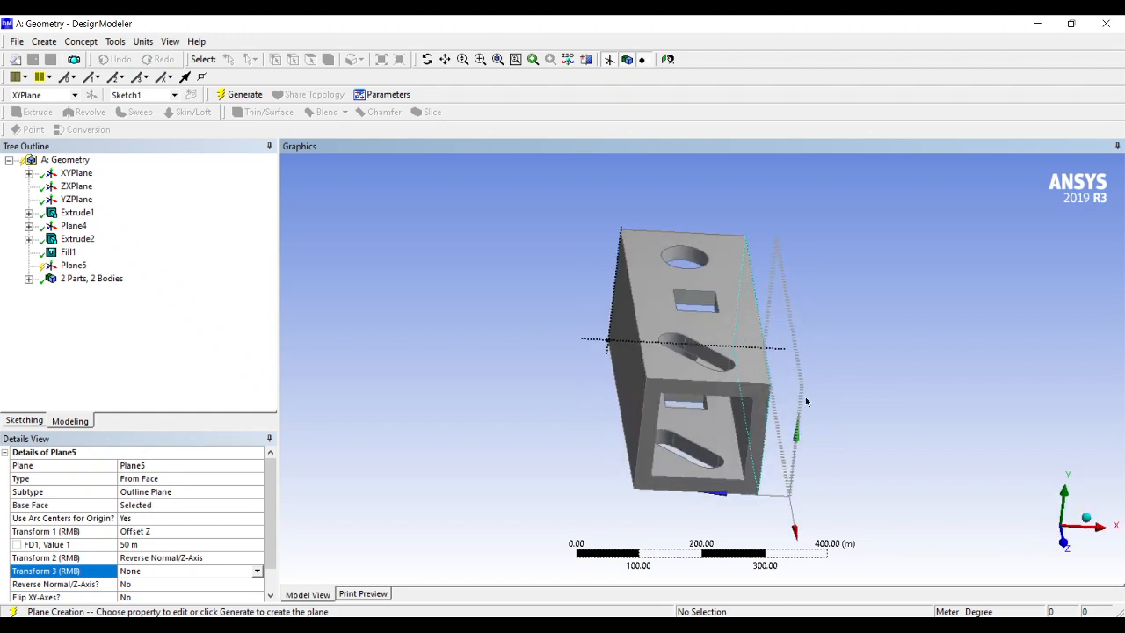
middle_click_drag(806, 398, 810, 416)
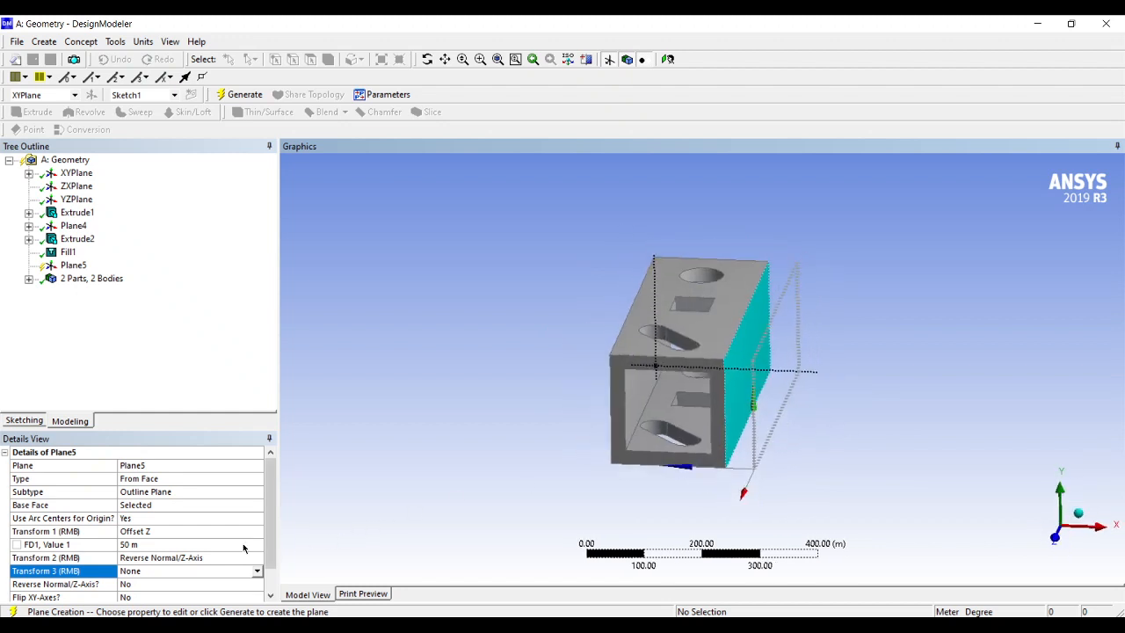
left_click(189, 545)
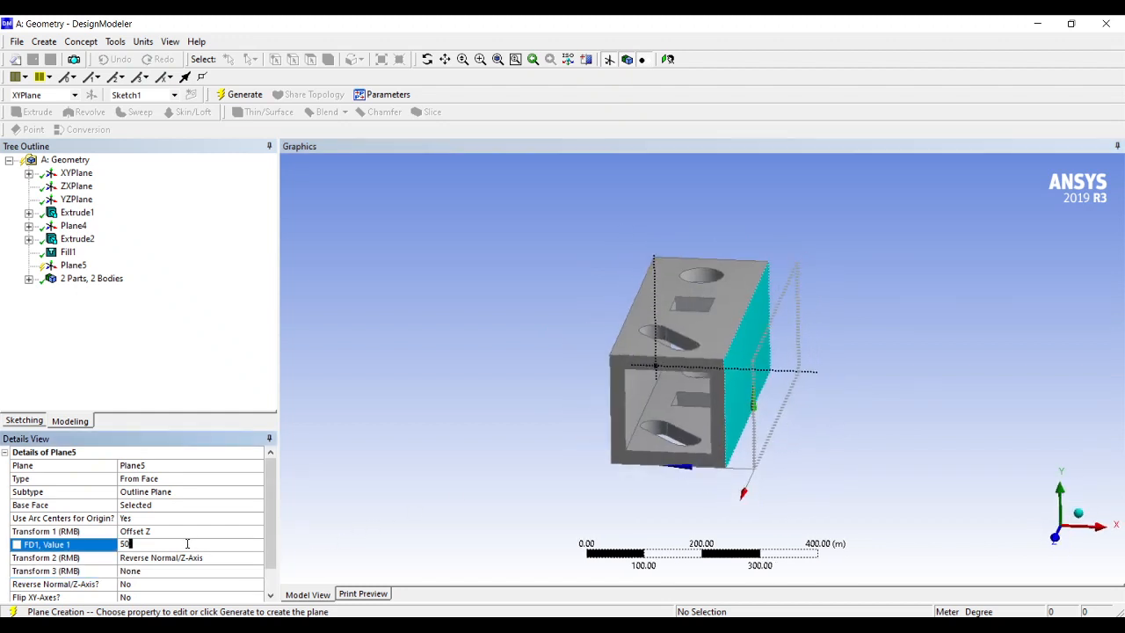
key("BackSpace")
key("BackSpace")
type("-50")
key("Return")
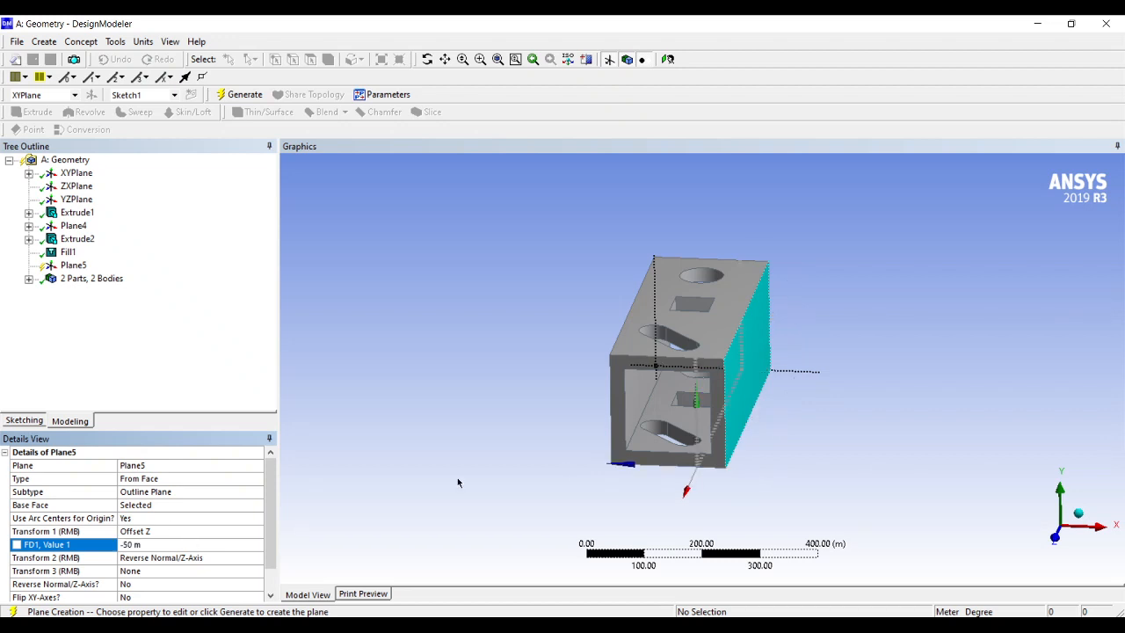
Set the plane's Z offset to -100 m and generate the plane
mouse_move(761, 501)
middle_mouse_down()
mouse_move(776, 466)
mouse_move(748, 475)
mouse_move(748, 502)
middle_mouse_up()
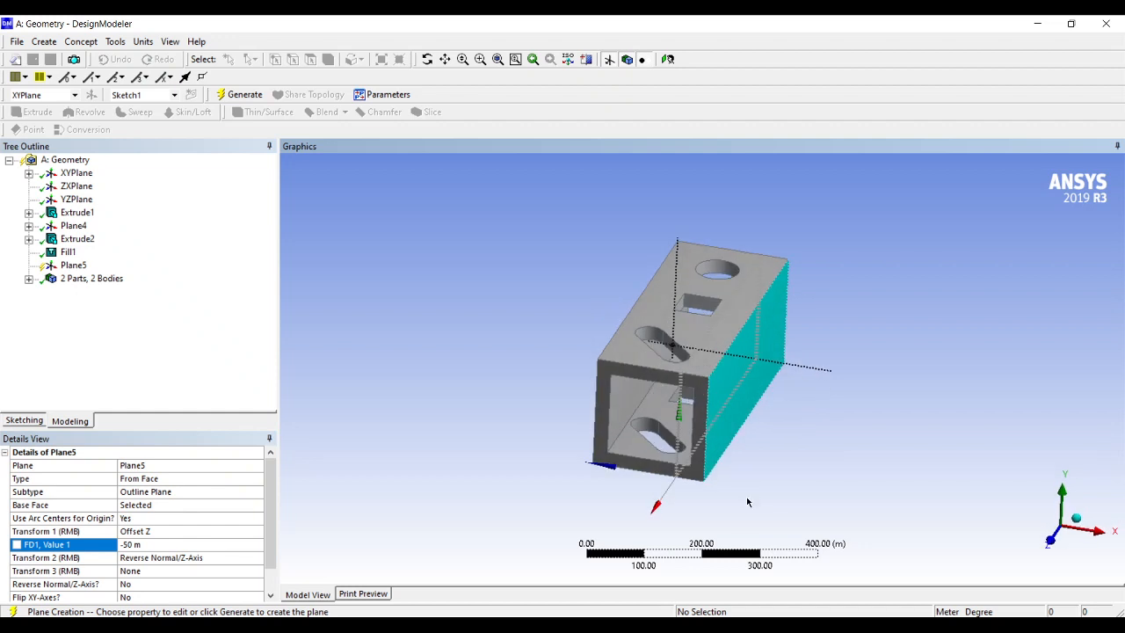
scroll(726, 426, "up", 5)
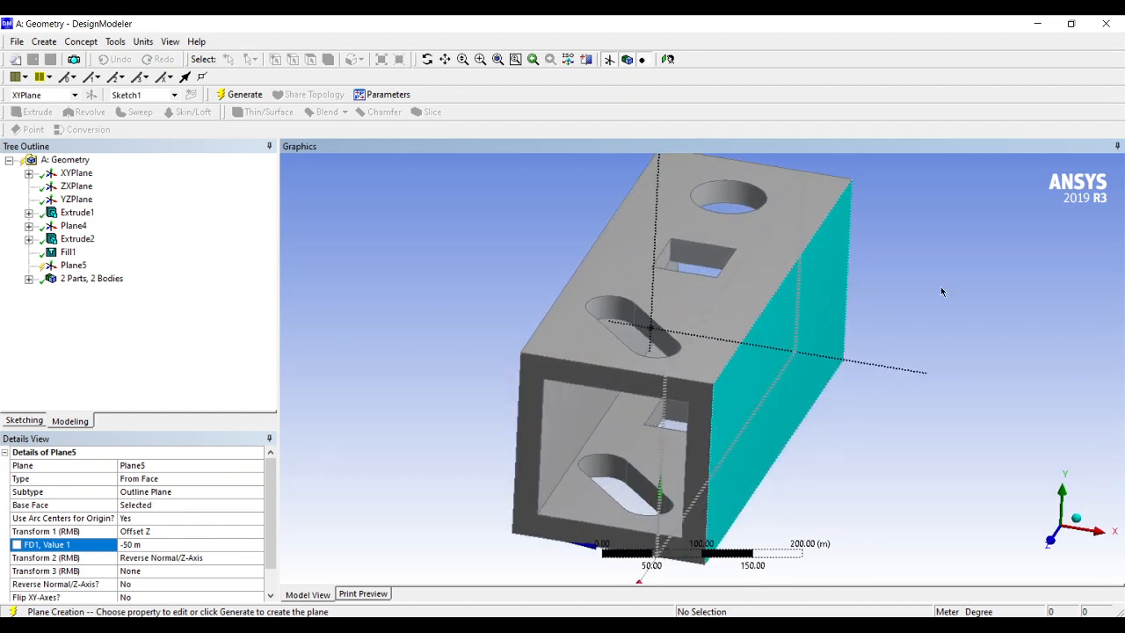
left_click(171, 541)
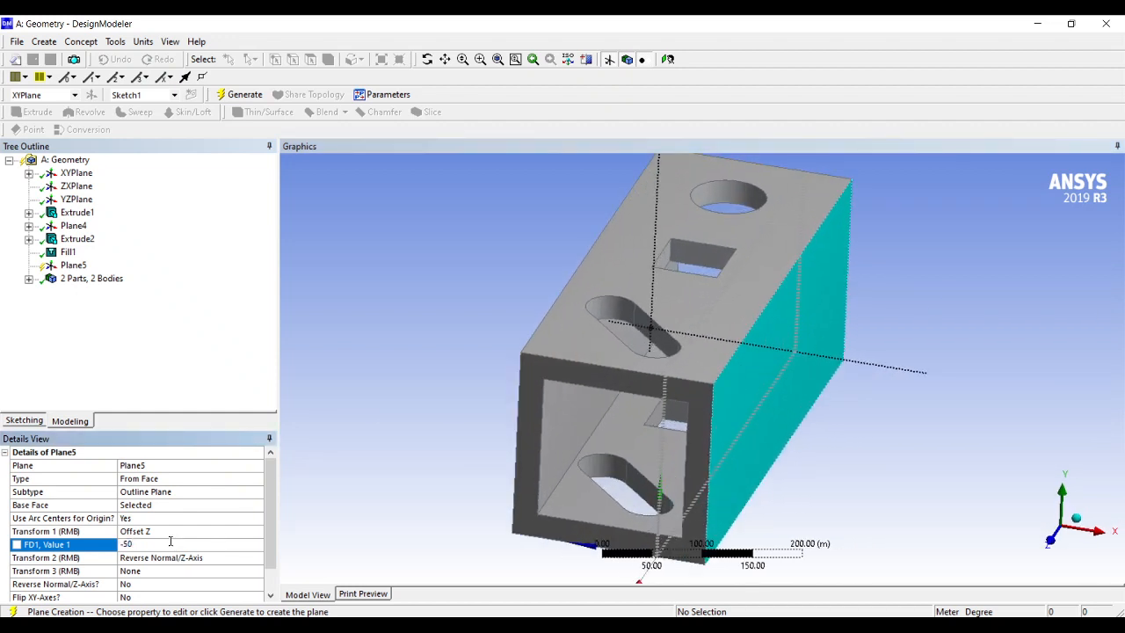
type("-100")
key("Return")
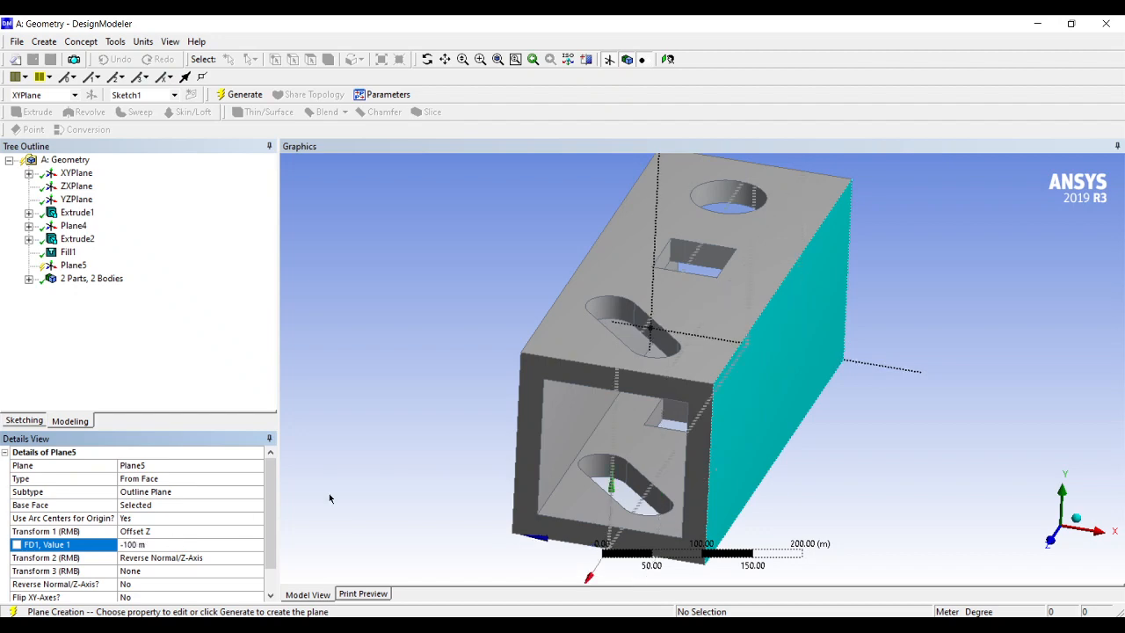
mouse_move(700, 451)
middle_mouse_down()
mouse_move(731, 409)
mouse_move(689, 425)
mouse_move(683, 446)
middle_mouse_up()
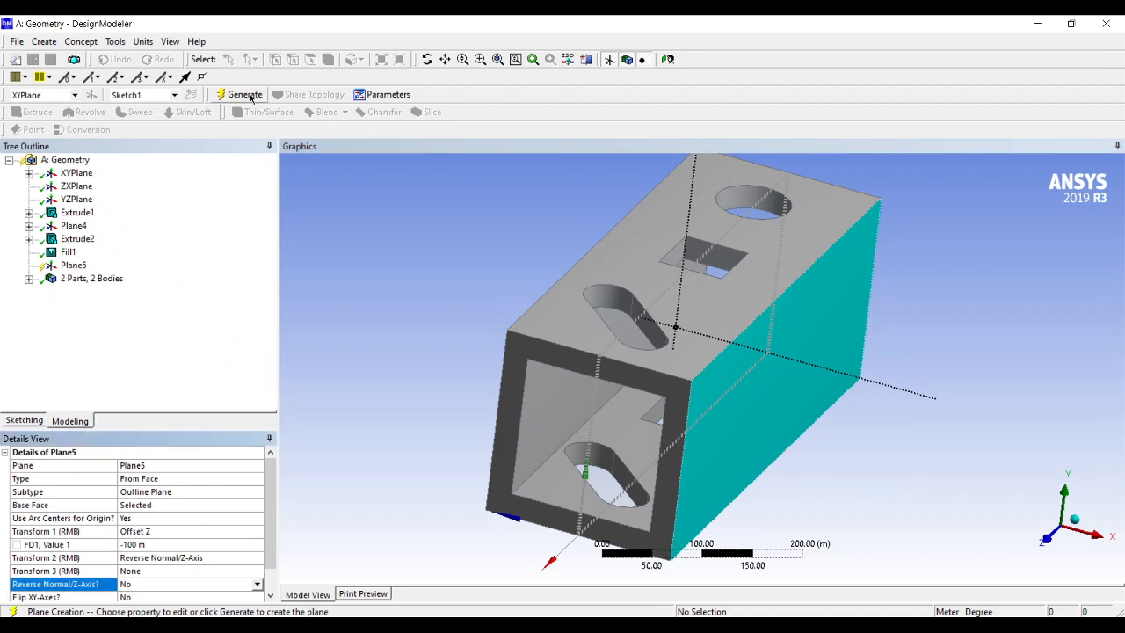
left_click(251, 95)
middle_click_drag(892, 393, 857, 388)
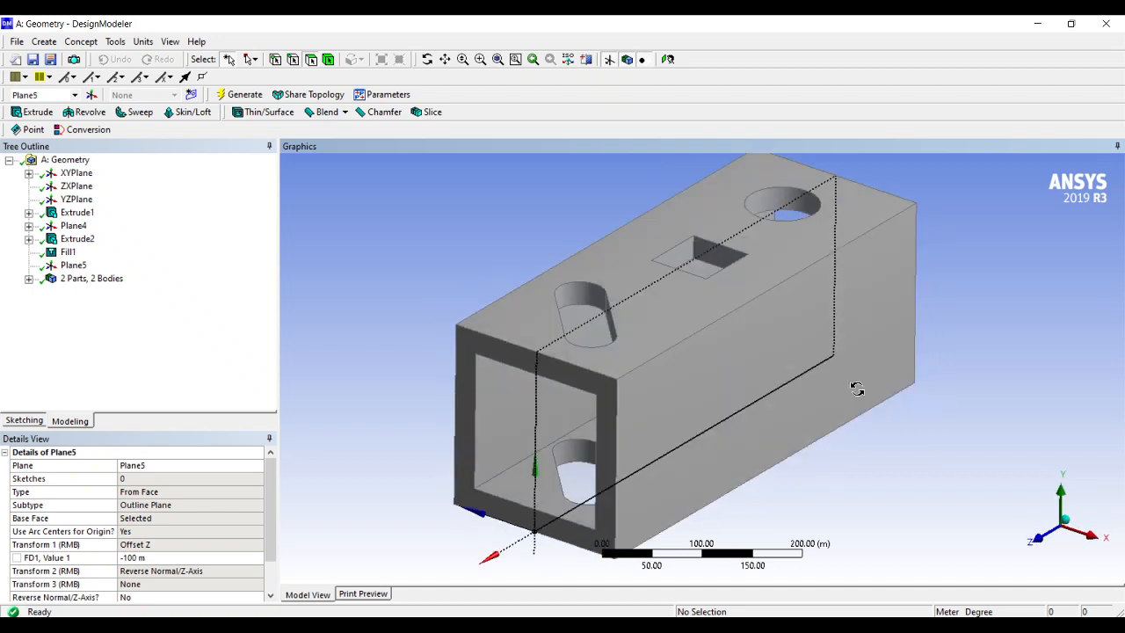
left_click(70, 266)
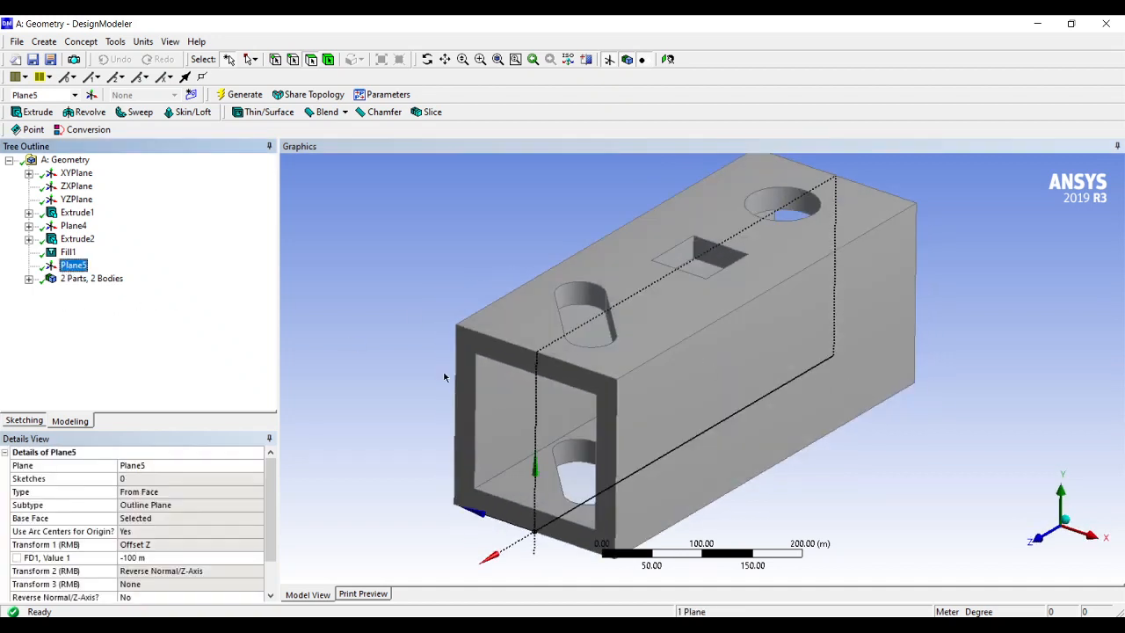
left_click(394, 371)
middle_click_drag(394, 372, 395, 376)
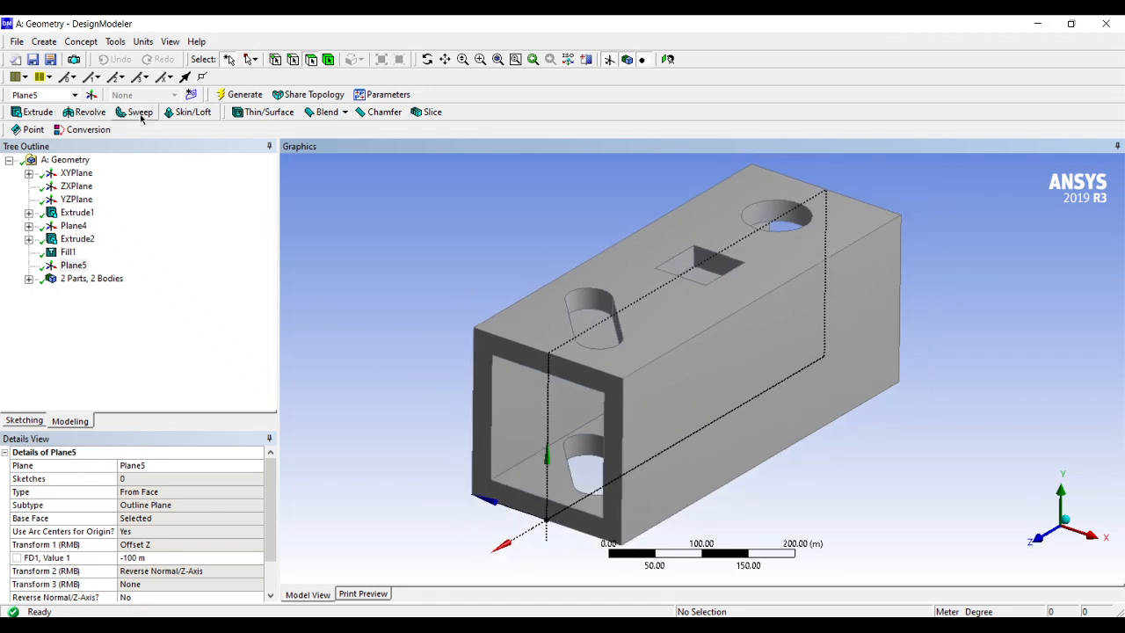
Create a Symmetry feature for the full model with Plane5 as its single symmetry plane, and generate it
left_click(116, 41)
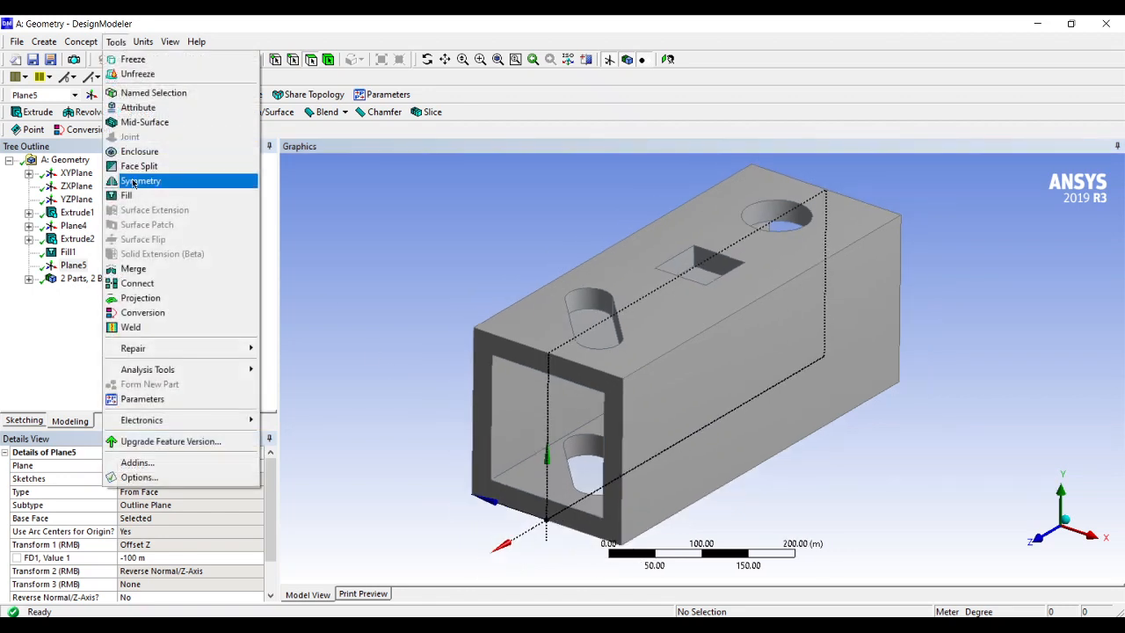
left_click(133, 183)
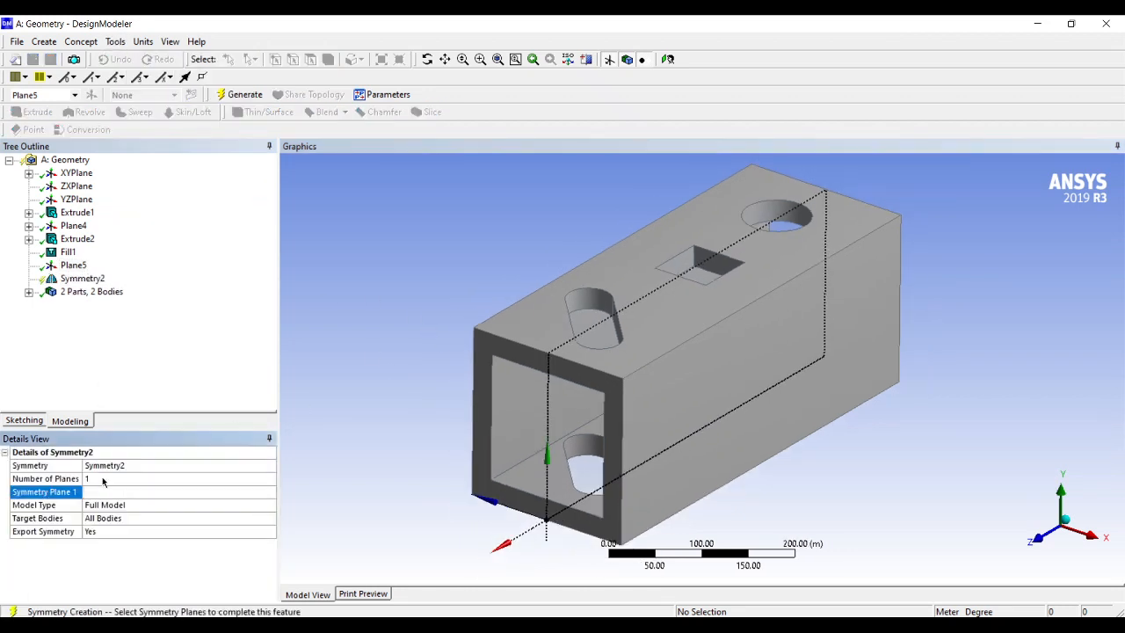
left_click(103, 480)
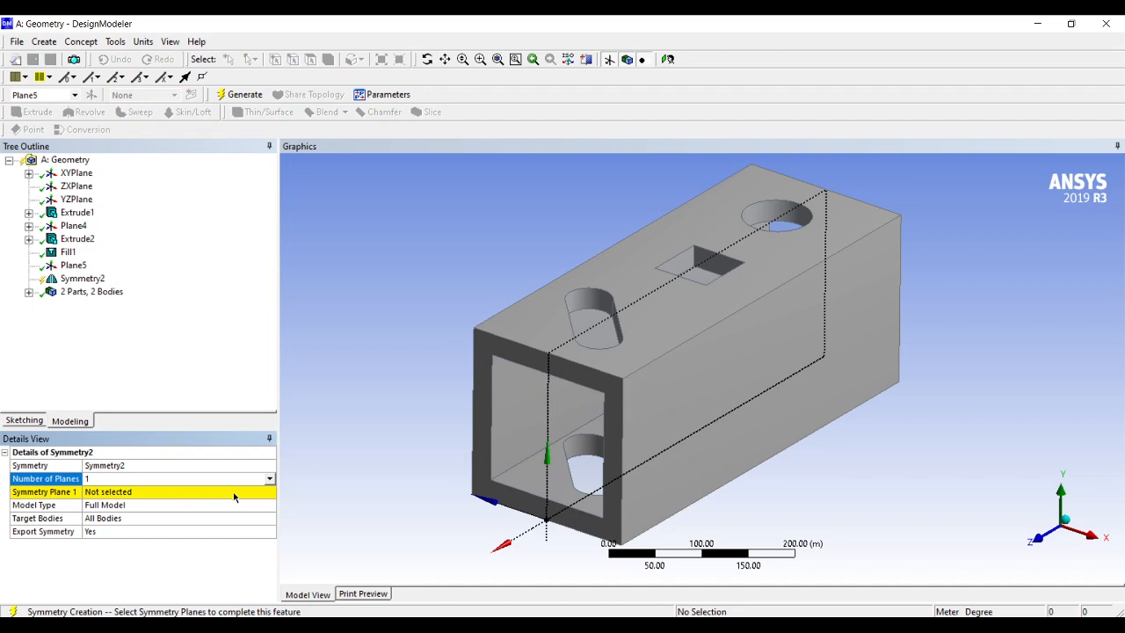
left_click(130, 493)
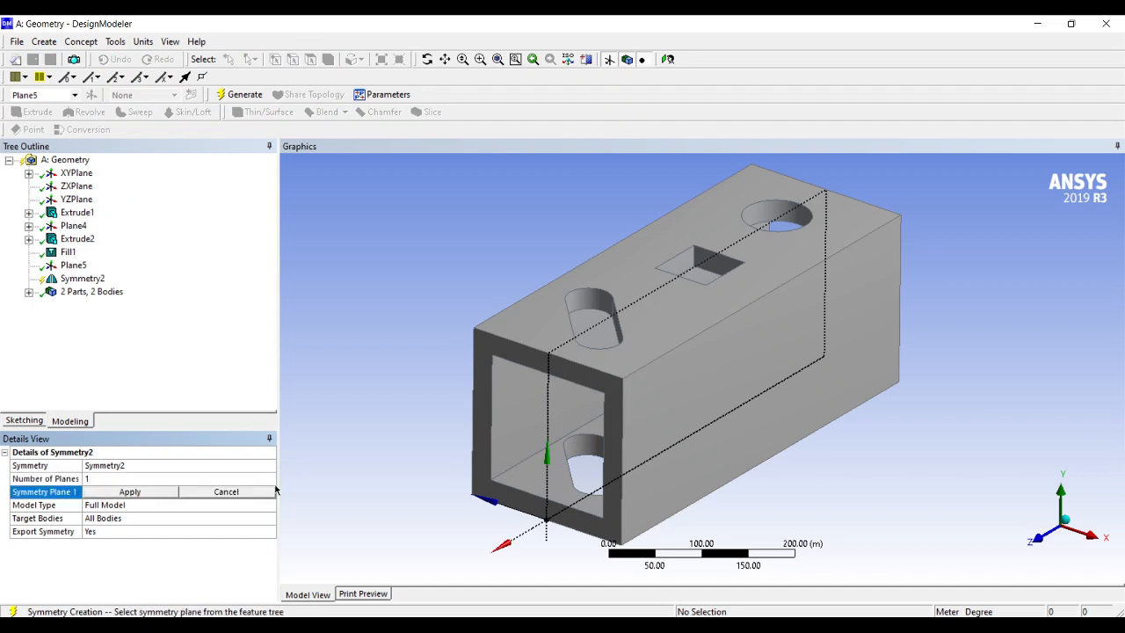
left_click(73, 266)
left_click(128, 493)
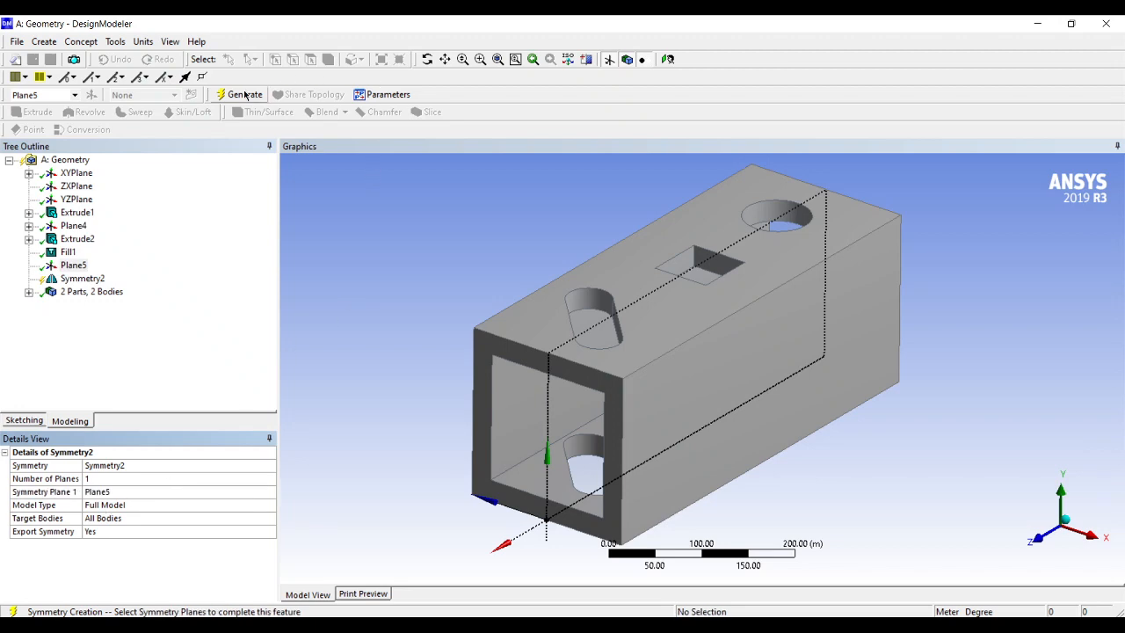
left_click(244, 95)
Examine the filled body's faces along the symmetry cut and at the open end of the halved model
middle_click_drag(790, 362, 593, 450)
left_click(654, 461)
left_click(626, 408)
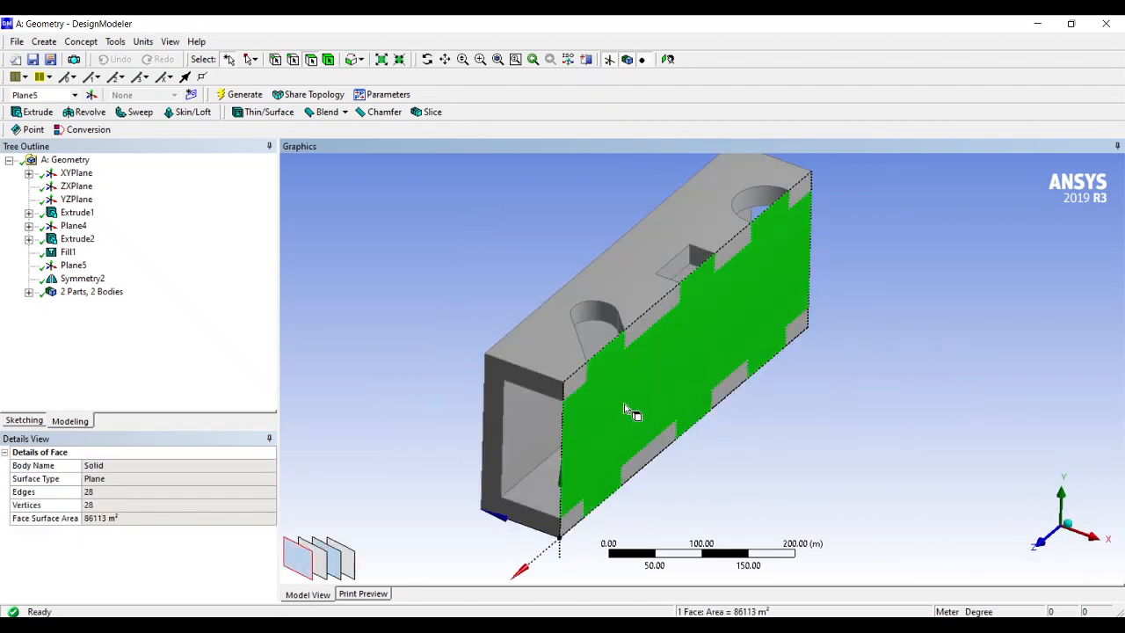
left_click(541, 429)
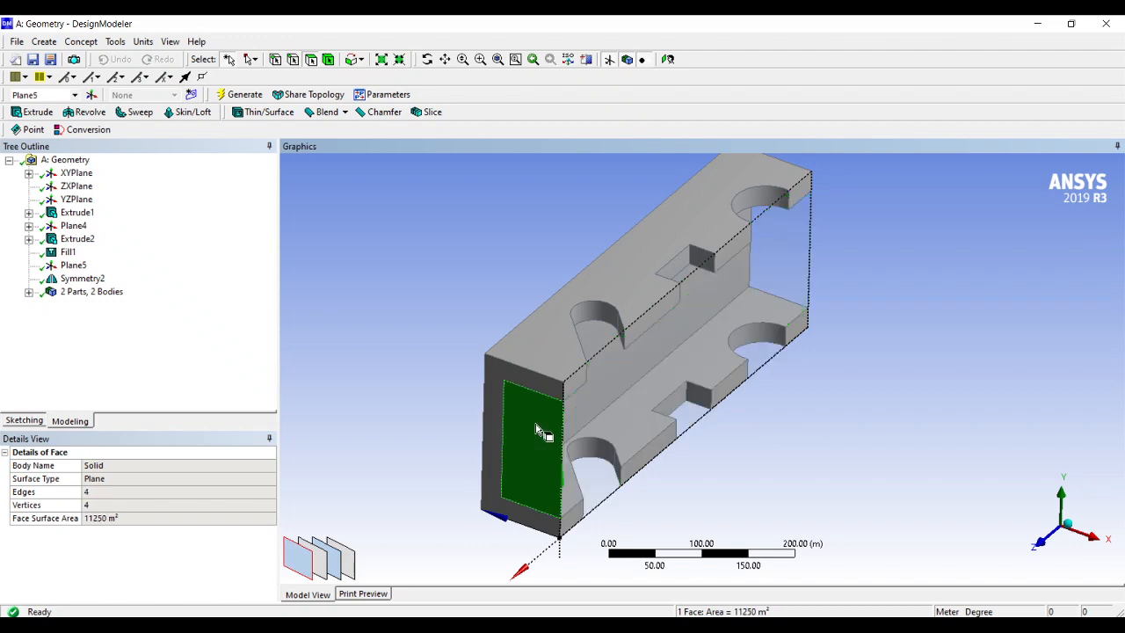
left_click(622, 433)
mouse_move(694, 419)
middle_mouse_down()
mouse_move(610, 374)
mouse_move(560, 372)
mouse_move(689, 377)
mouse_move(673, 371)
mouse_move(678, 405)
middle_mouse_up()
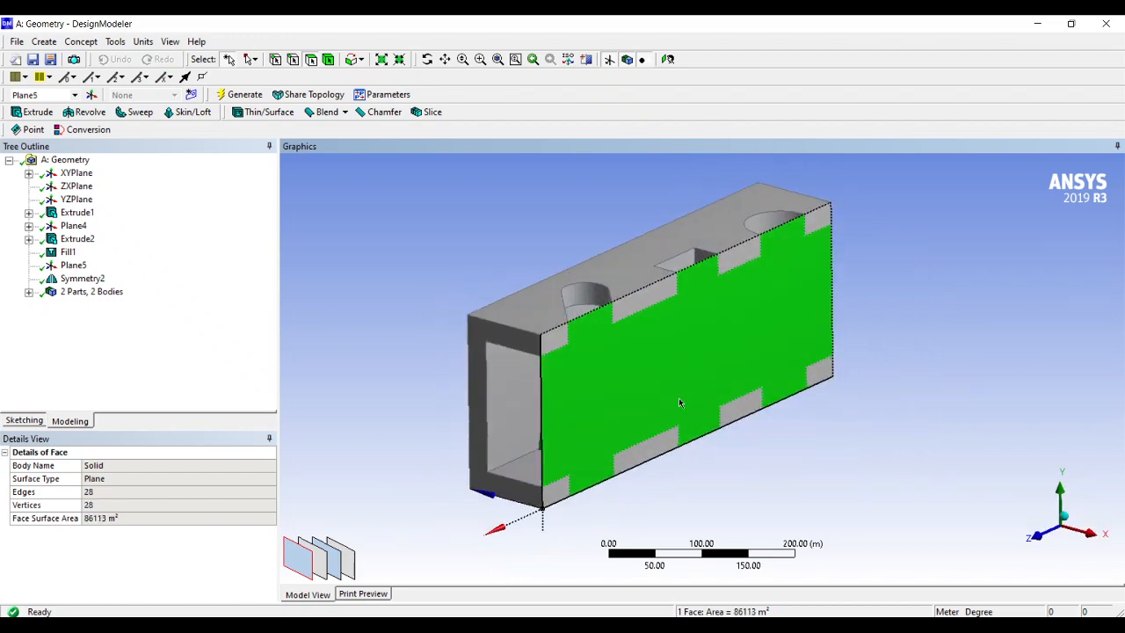
Review the Fill1 and Symmetry2 features and the top face of the halved box
left_click(68, 252)
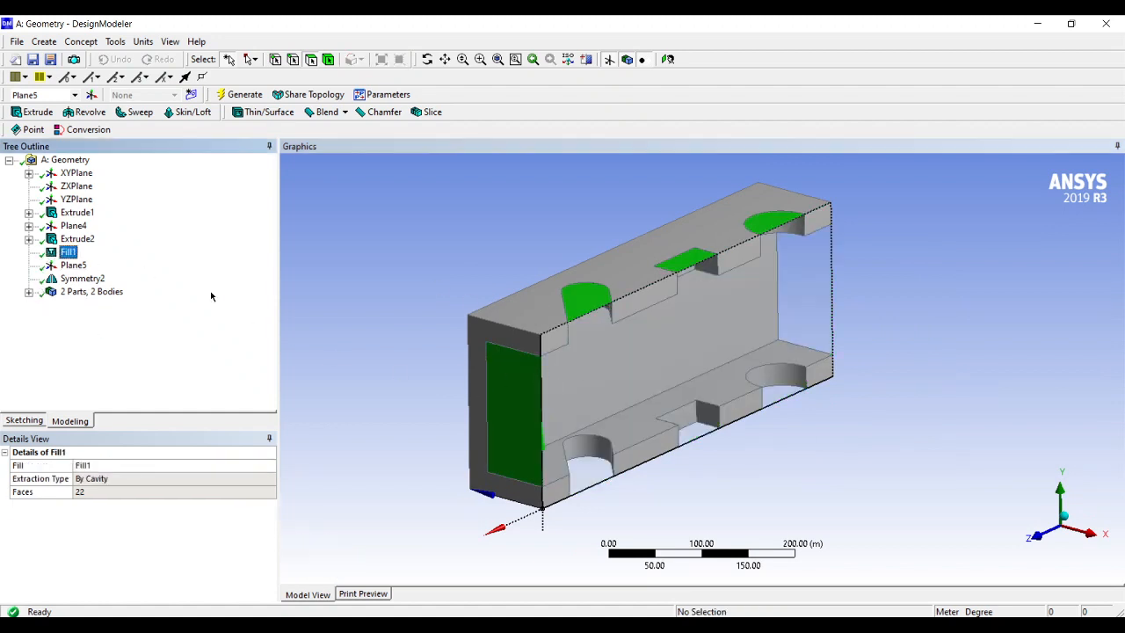
left_click(79, 280)
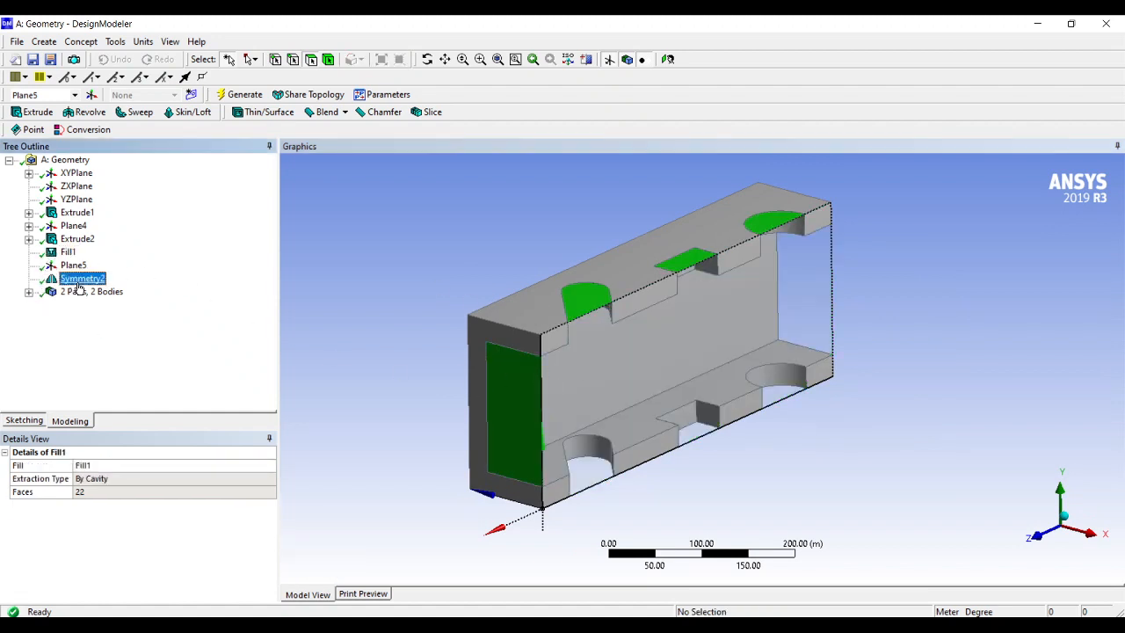
left_click(678, 262)
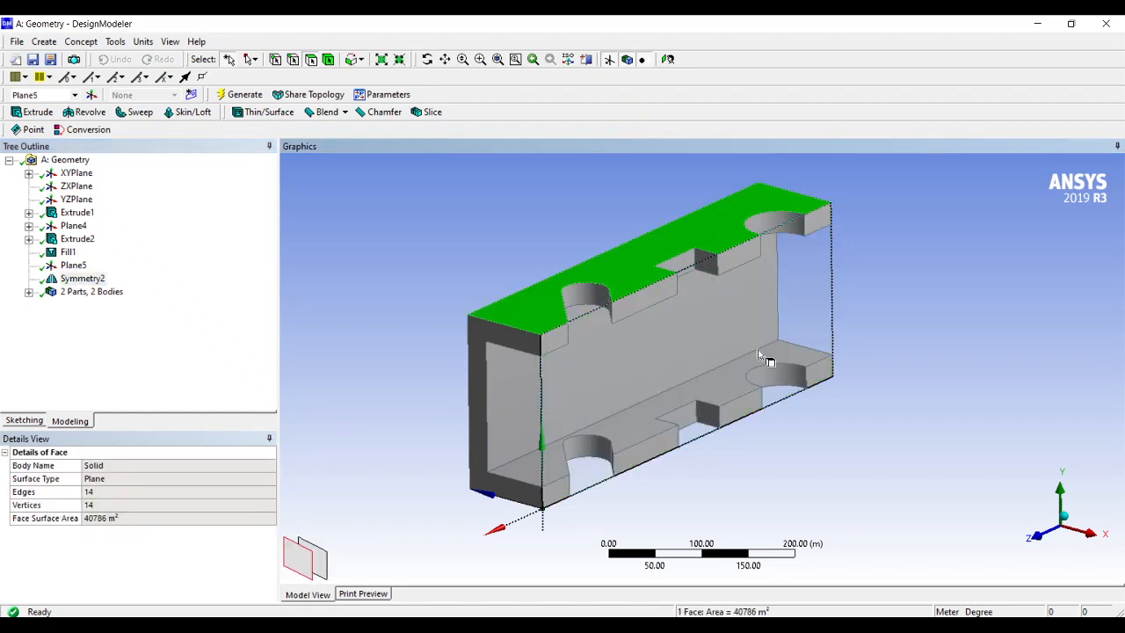
middle_click_drag(760, 354, 804, 371)
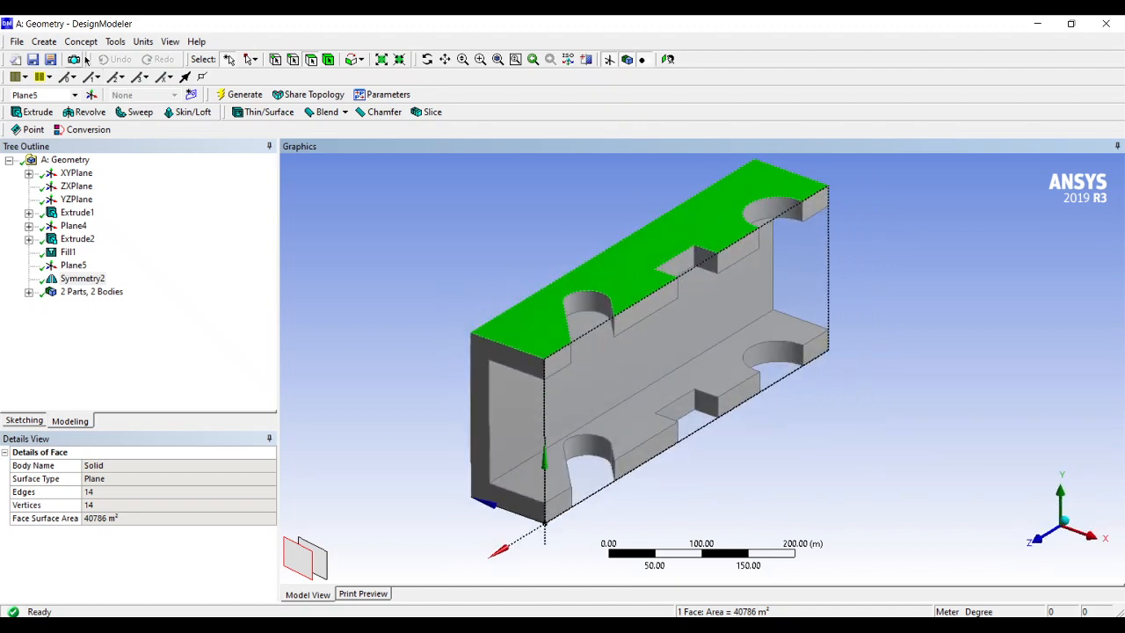
left_click(115, 41)
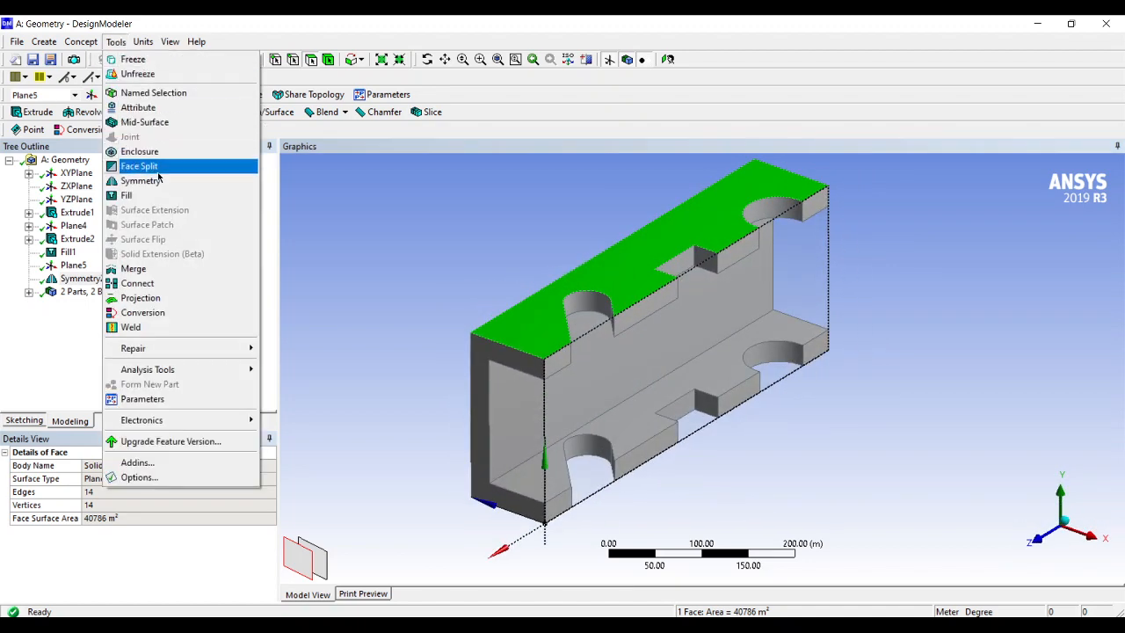
left_click(403, 210)
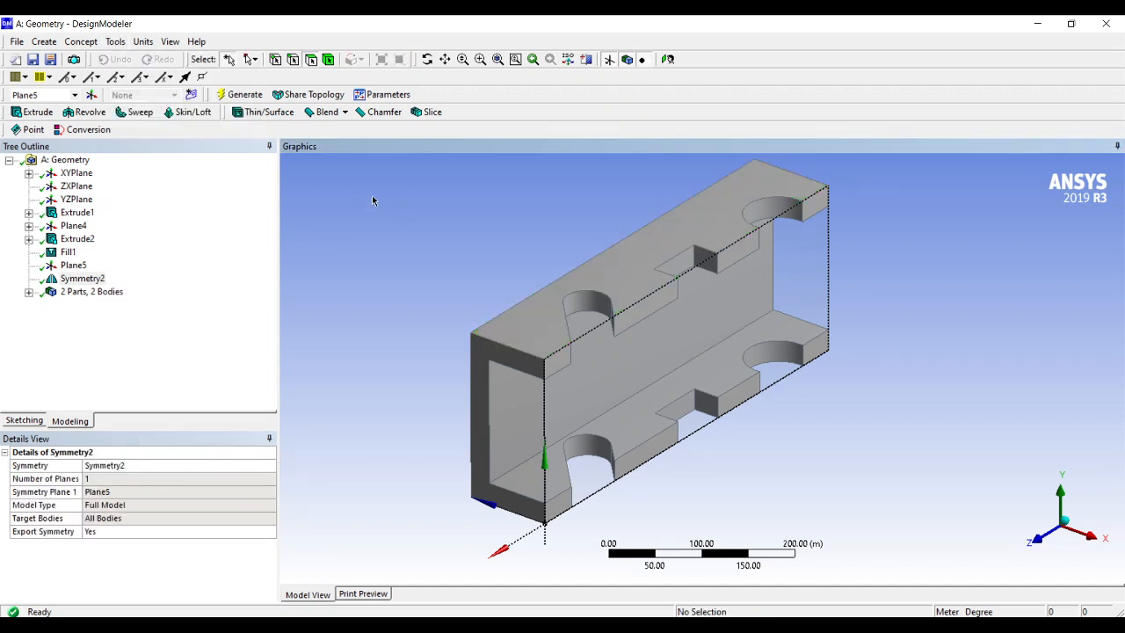
Start a new From Face plane using the C-shaped end face of the halved box as its base face
left_click(91, 94)
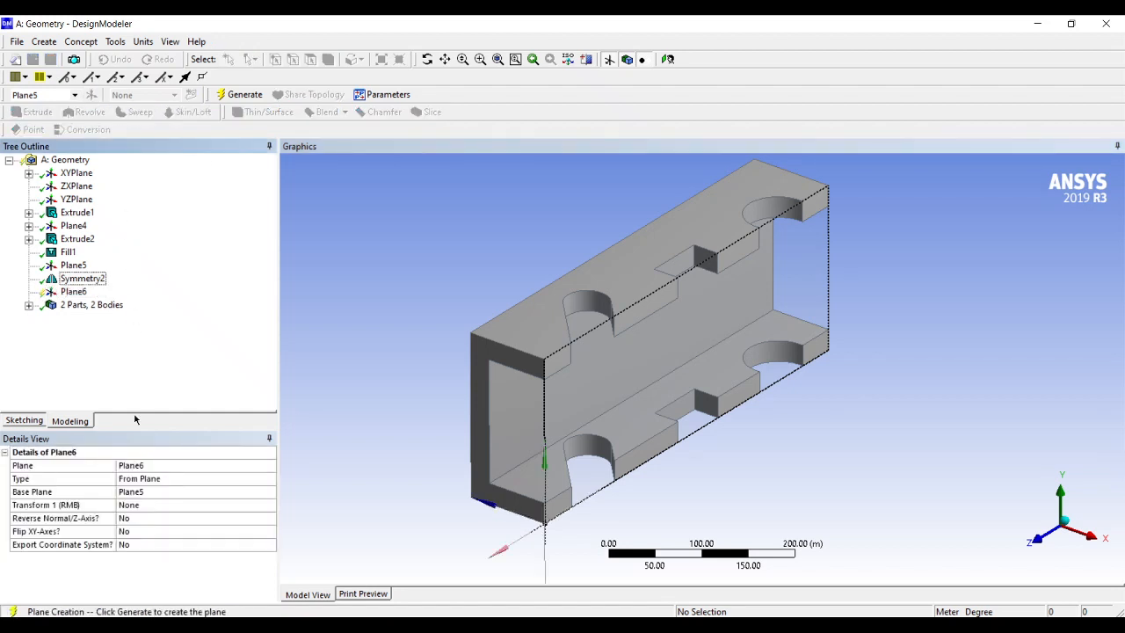
left_click(135, 478)
left_click(269, 480)
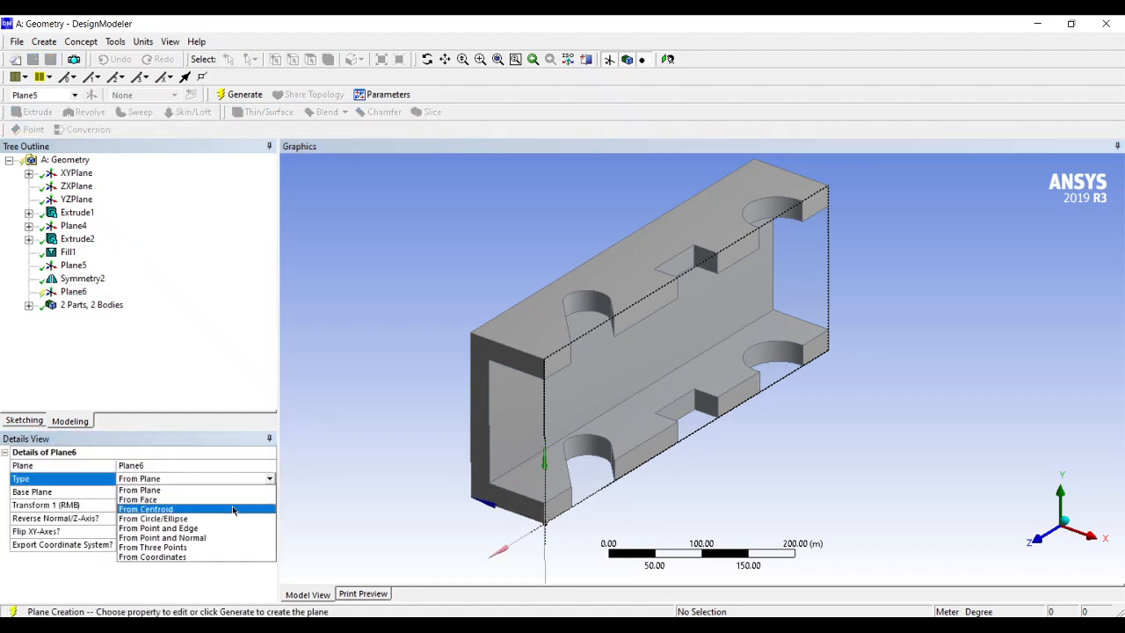
left_click(214, 503)
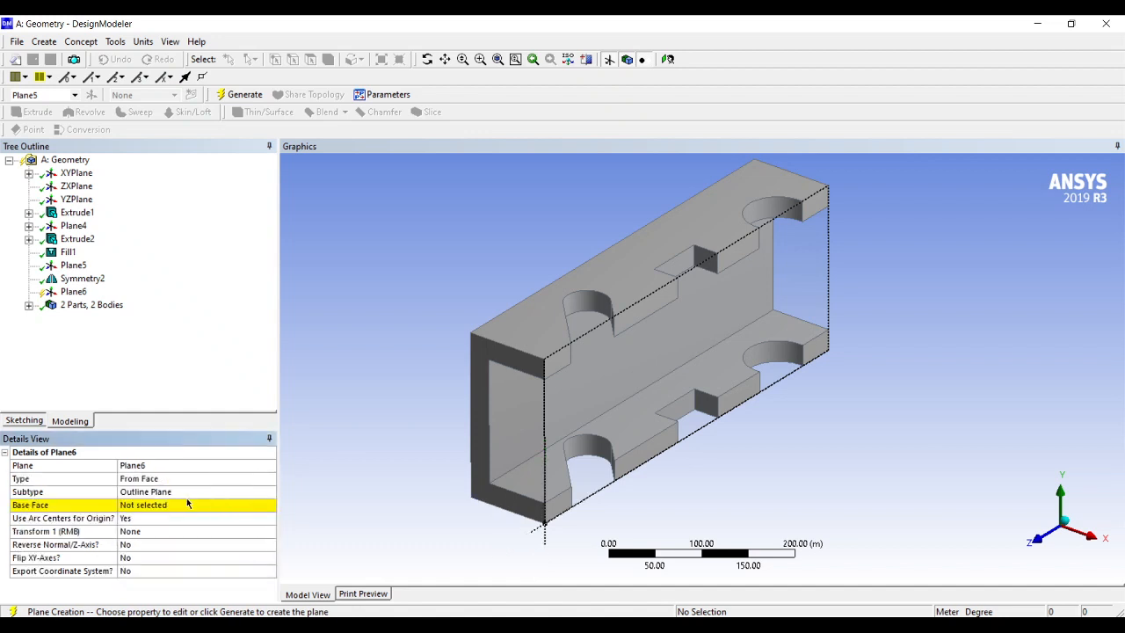
left_click(177, 504)
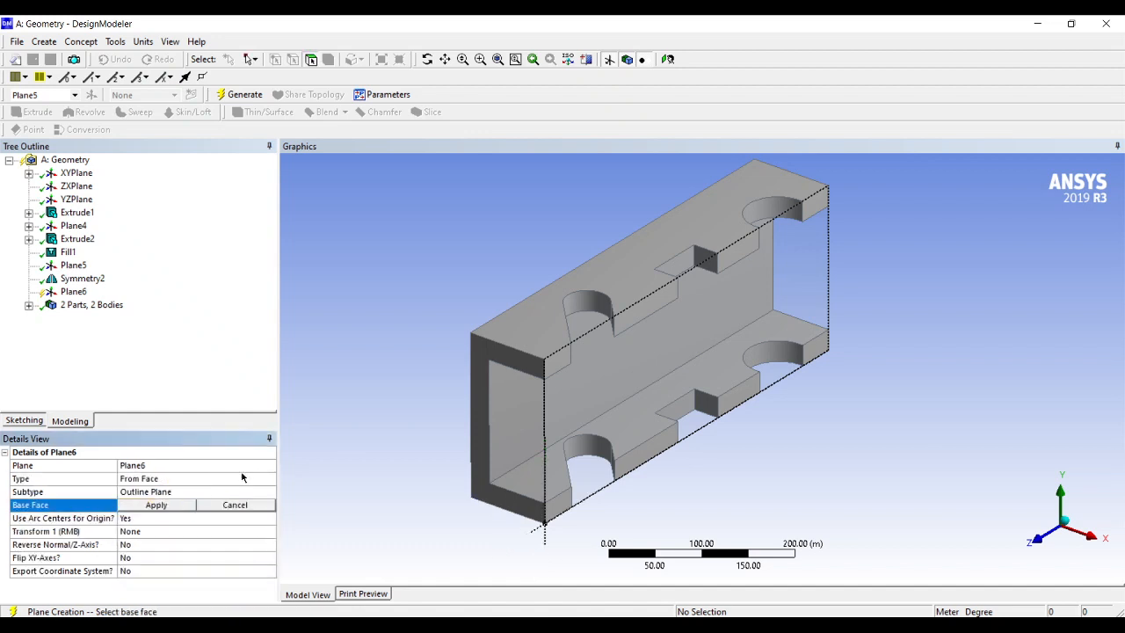
left_click(479, 390)
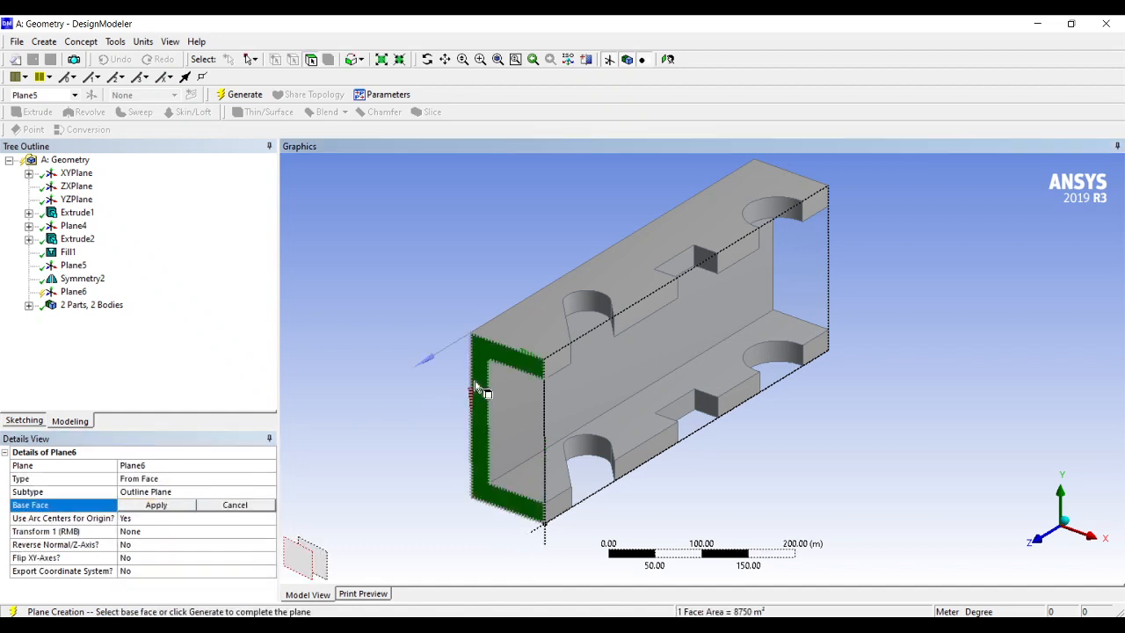
left_click(156, 505)
Add an Offset Z transform of -150 m to the new plane
left_click(143, 532)
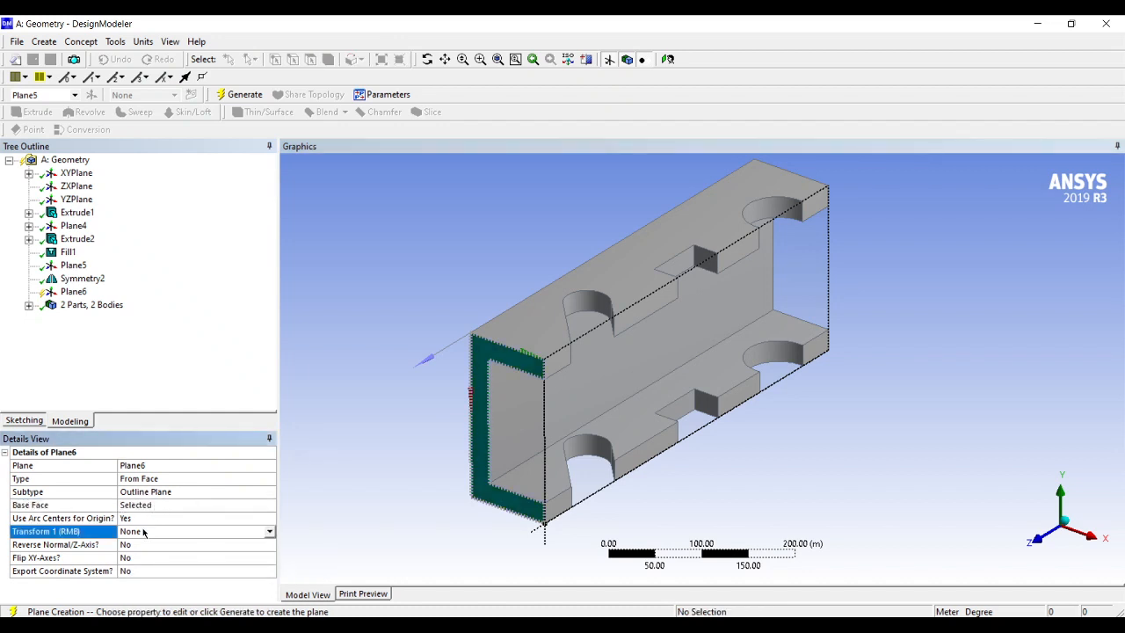
left_click(269, 530)
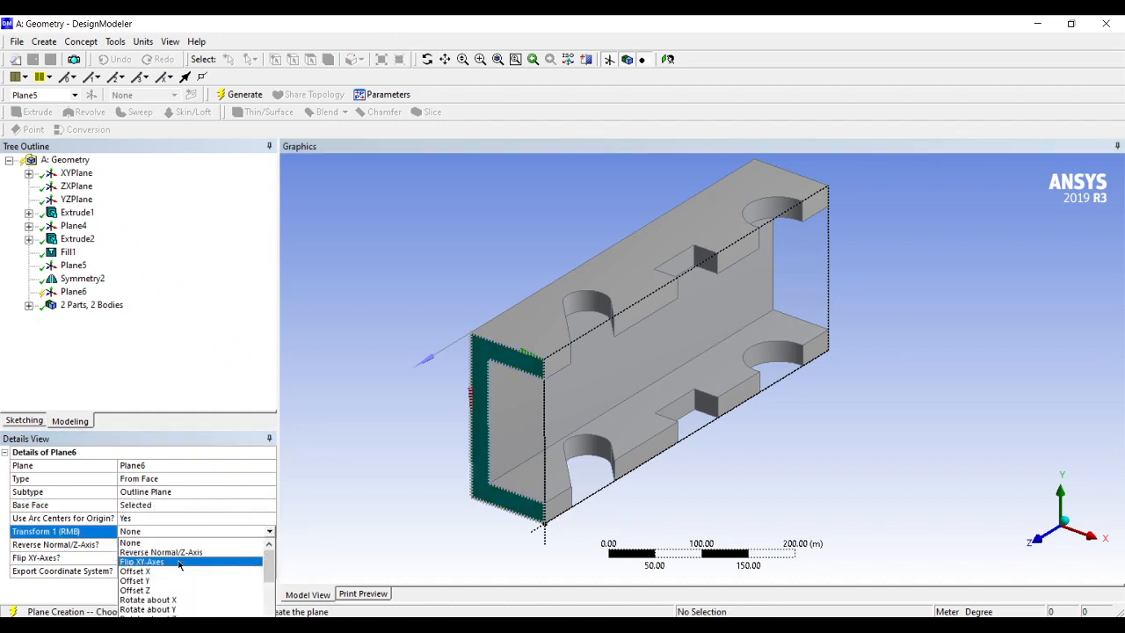
left_click(141, 590)
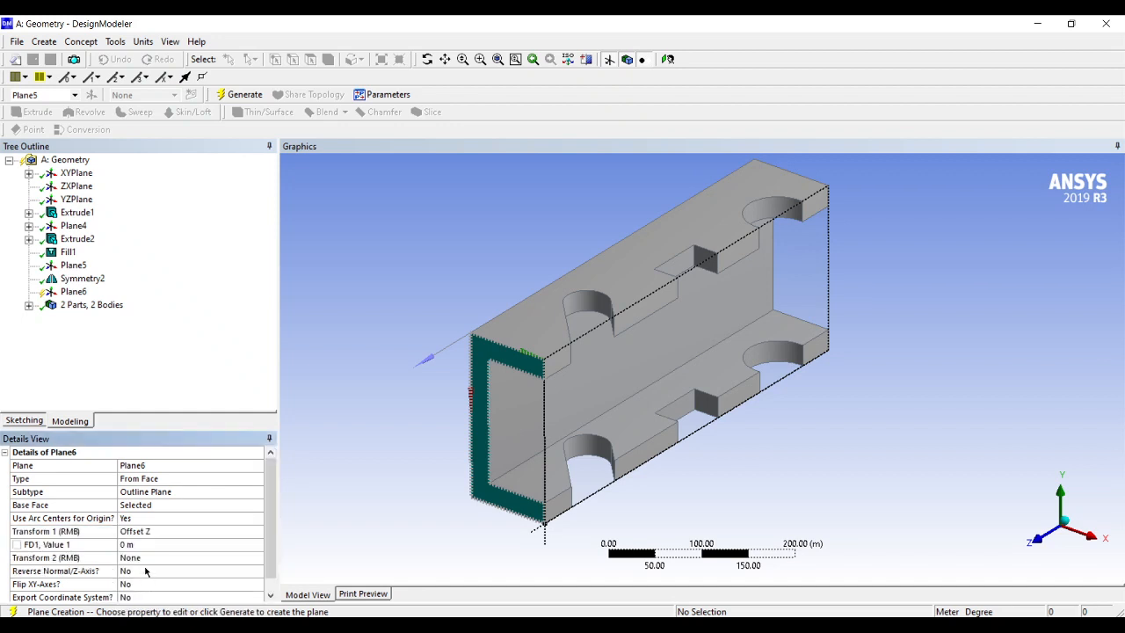
left_click(141, 546)
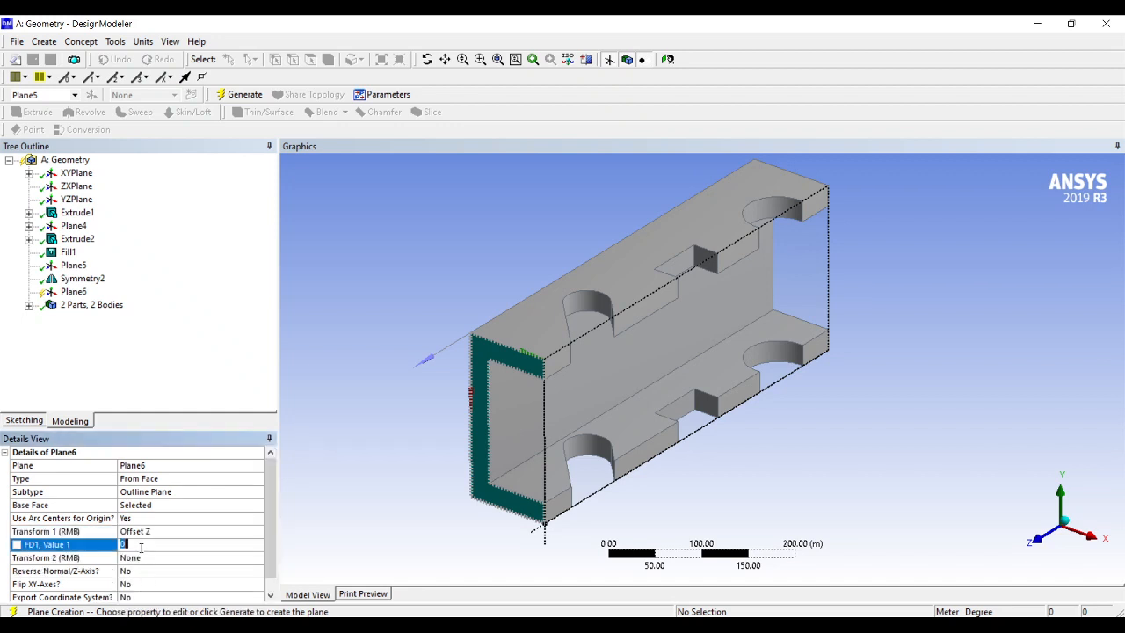
type("-150")
key("Return")
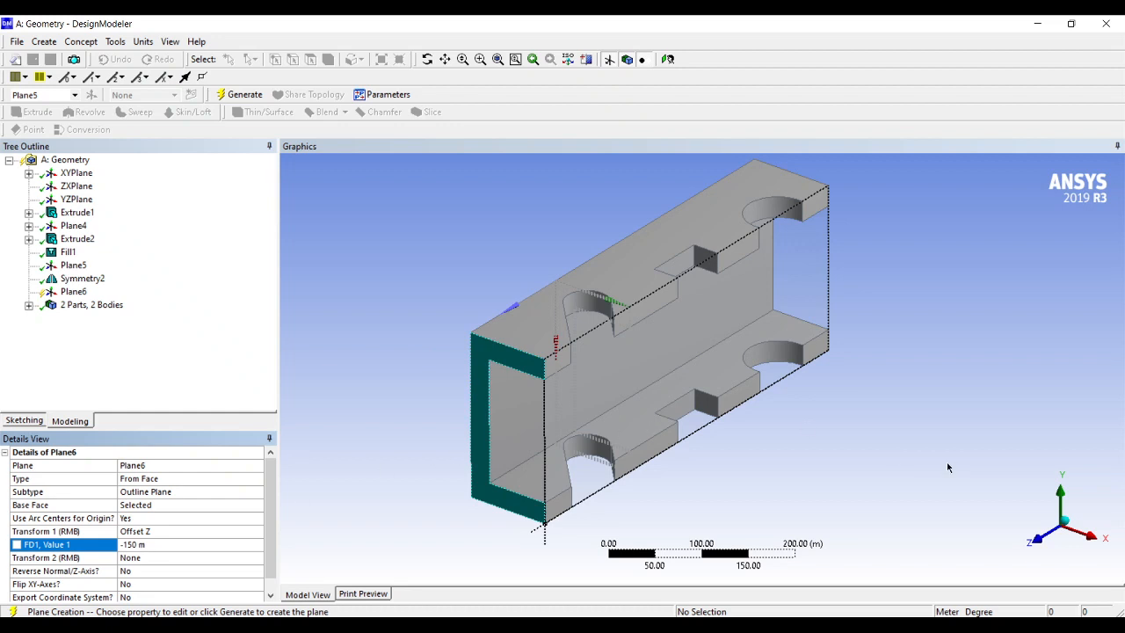
Set the new plane's Z offset to -250 m and generate the plane
left_click(1082, 536)
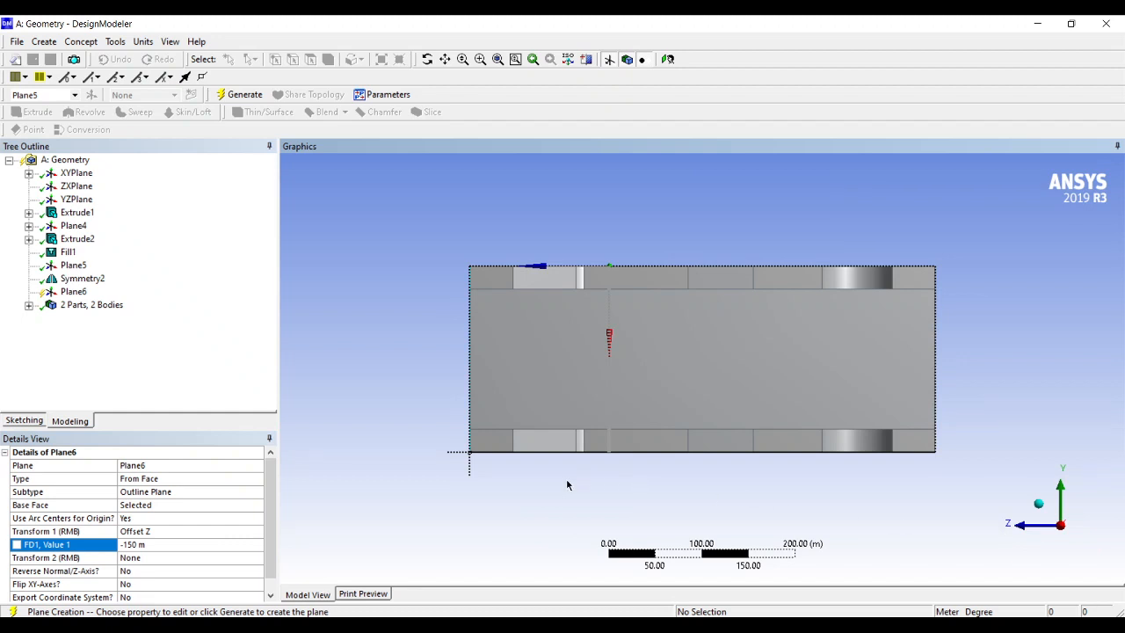
left_click(176, 544)
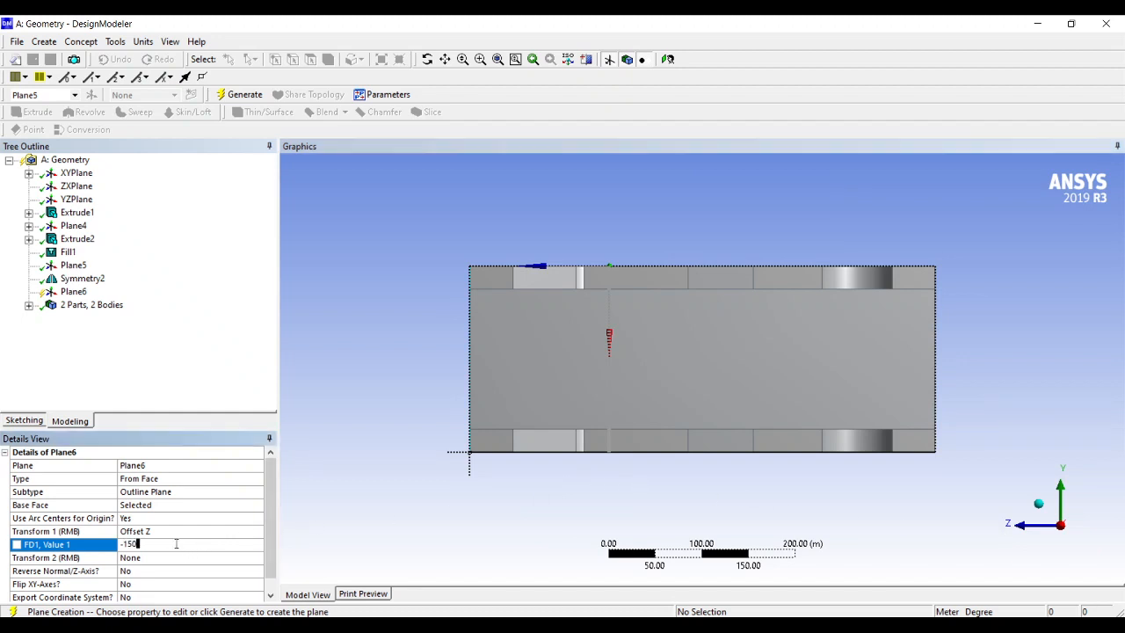
type("-250")
key("Return")
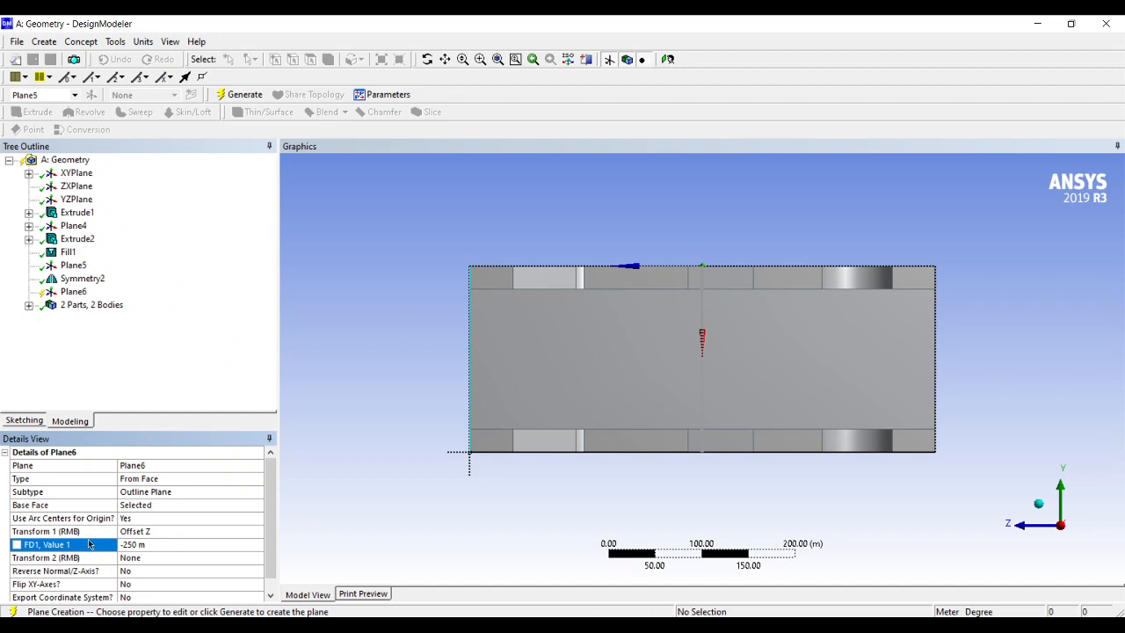
left_click(242, 94)
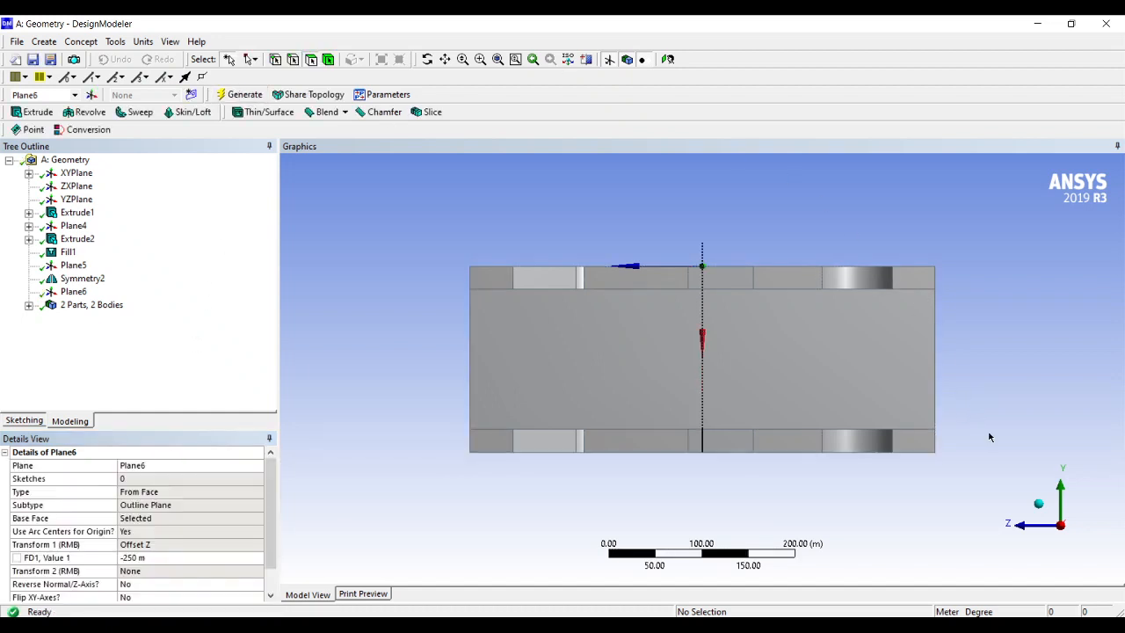
Create a Symmetry feature for the full model with Plane6 as its single symmetry plane, and generate it
left_click(1038, 502)
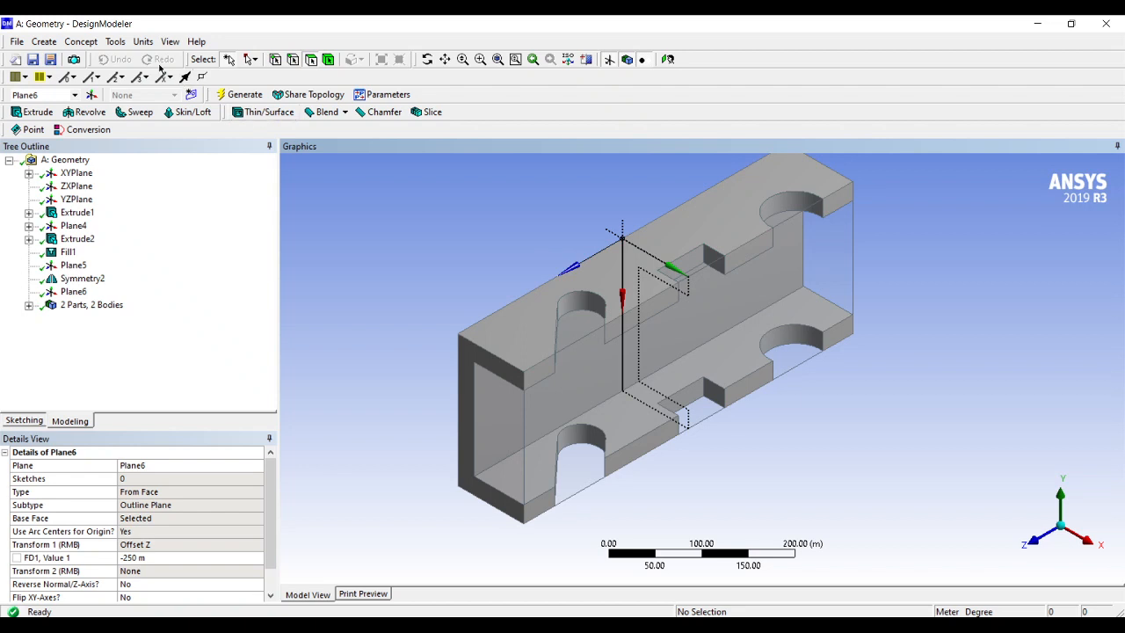
left_click(114, 41)
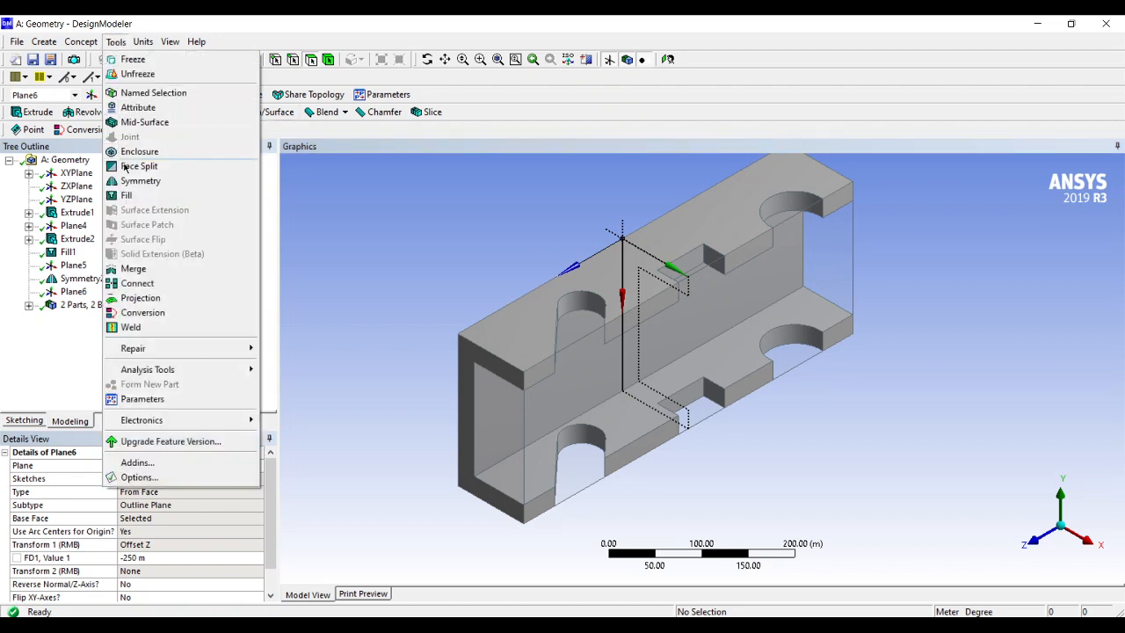
left_click(124, 184)
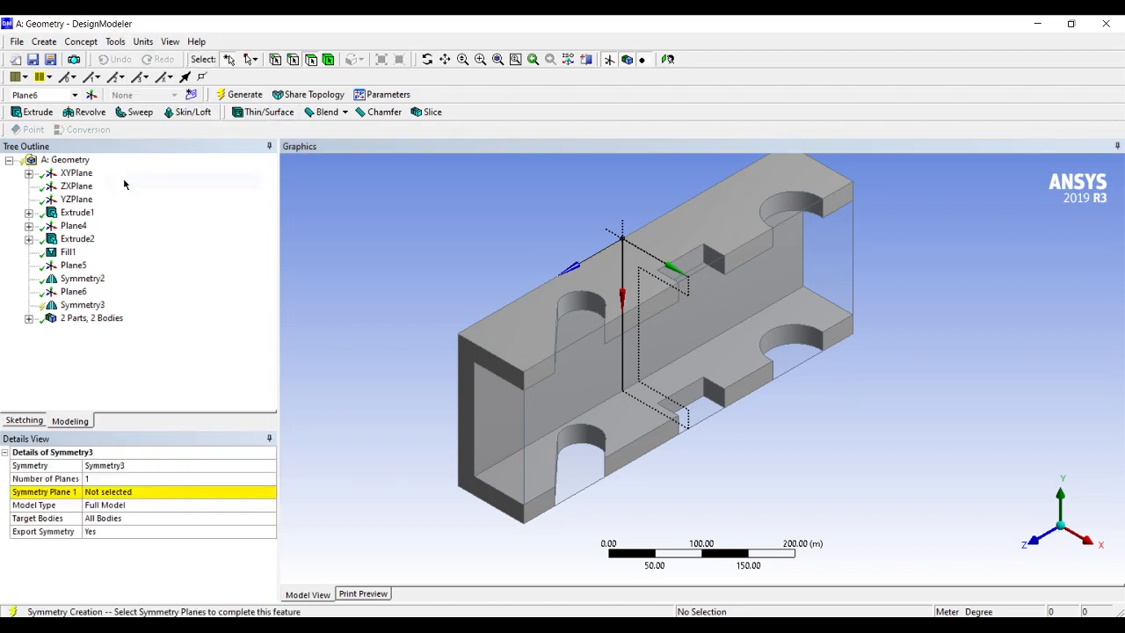
left_click(73, 291)
left_click(99, 493)
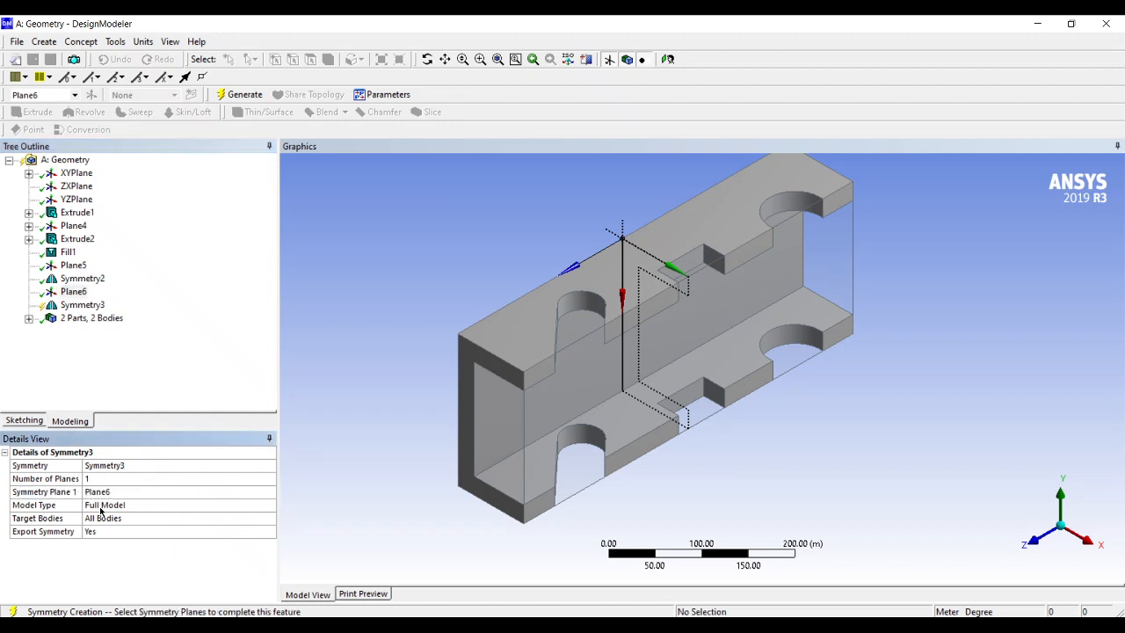
left_click(101, 507)
left_click(269, 506)
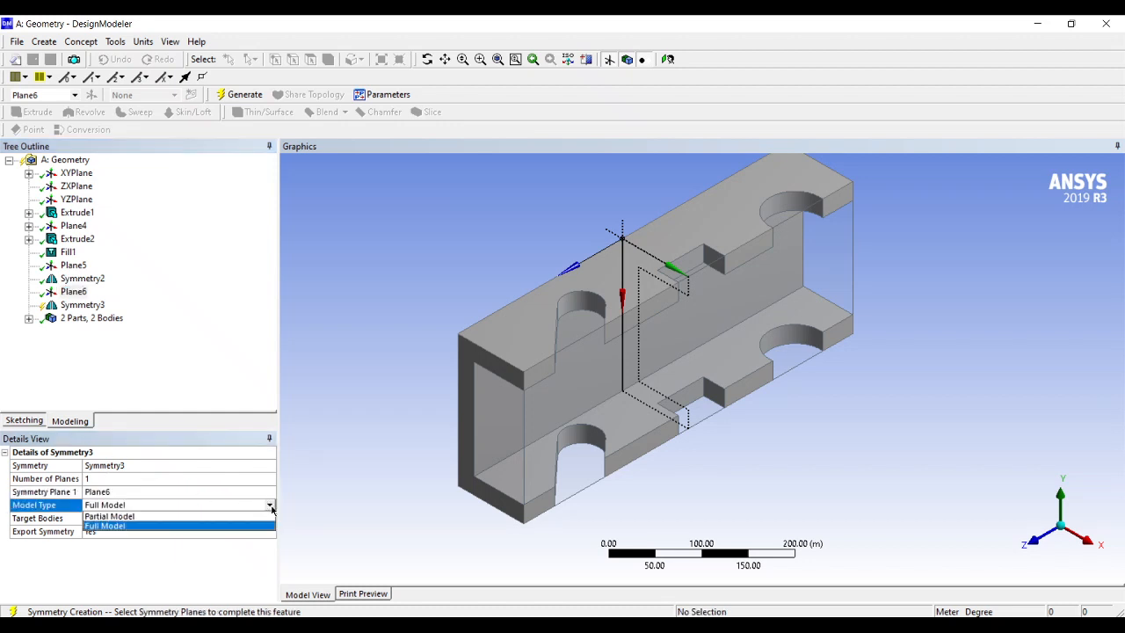
left_click(229, 558)
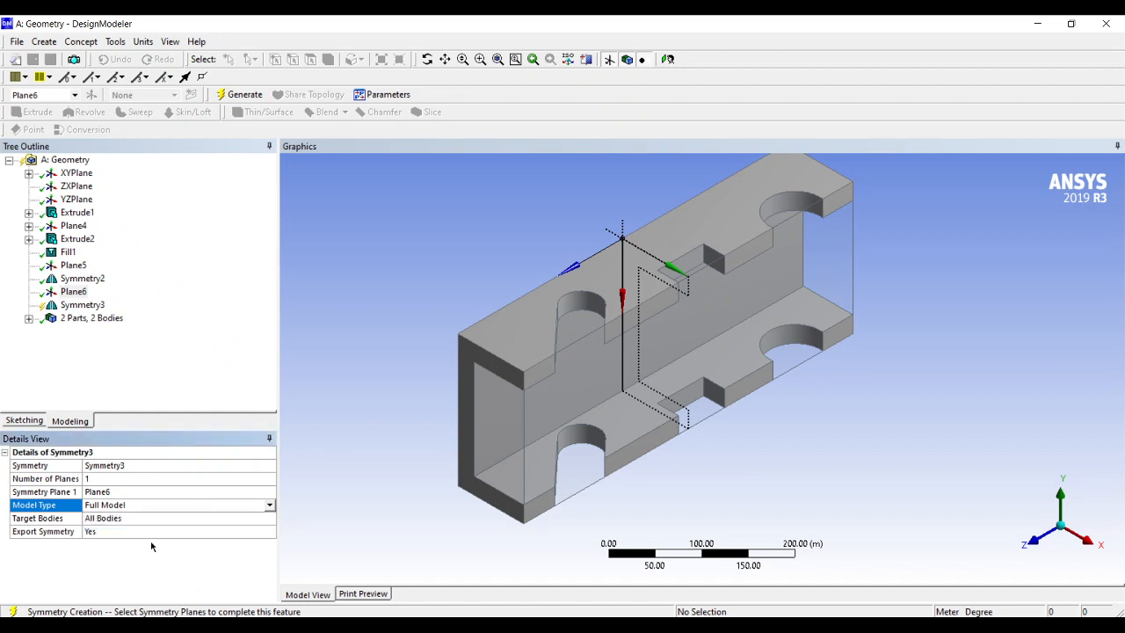
left_click(239, 96)
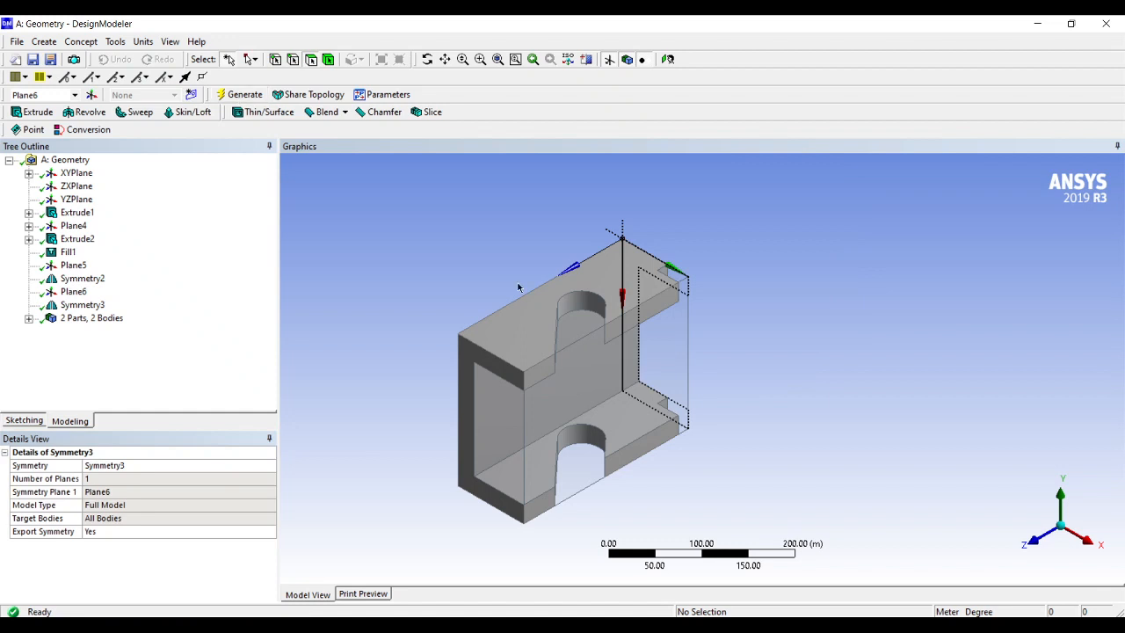
Examine the quarter model from several directions, especially the cut faces along both symmetry planes
left_click(1088, 538)
left_click(1081, 527)
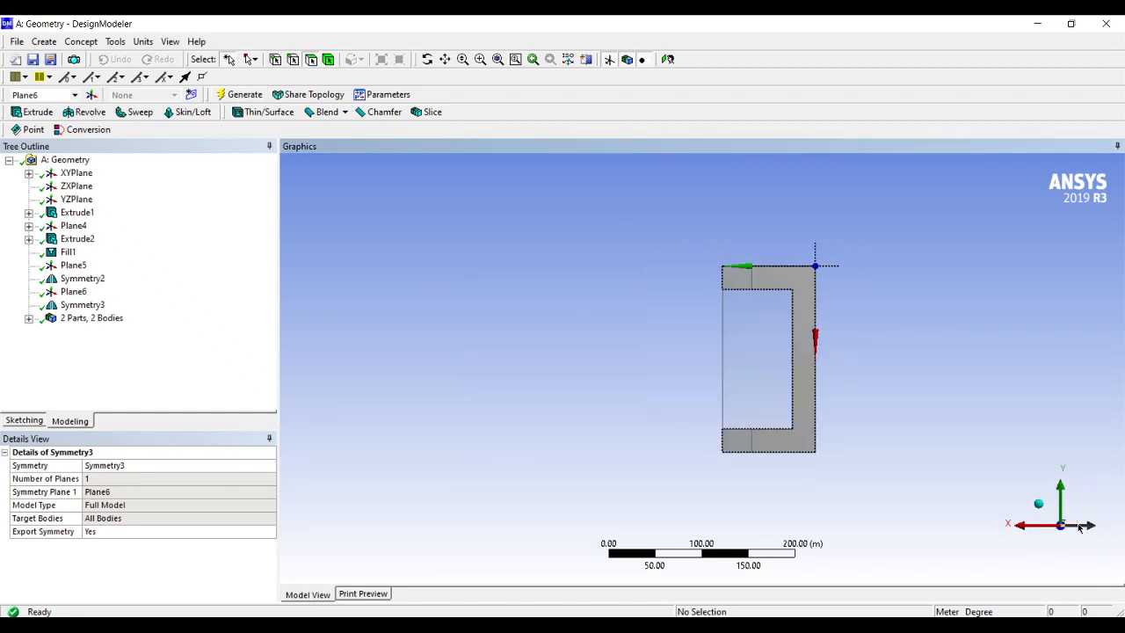
left_click(1038, 504)
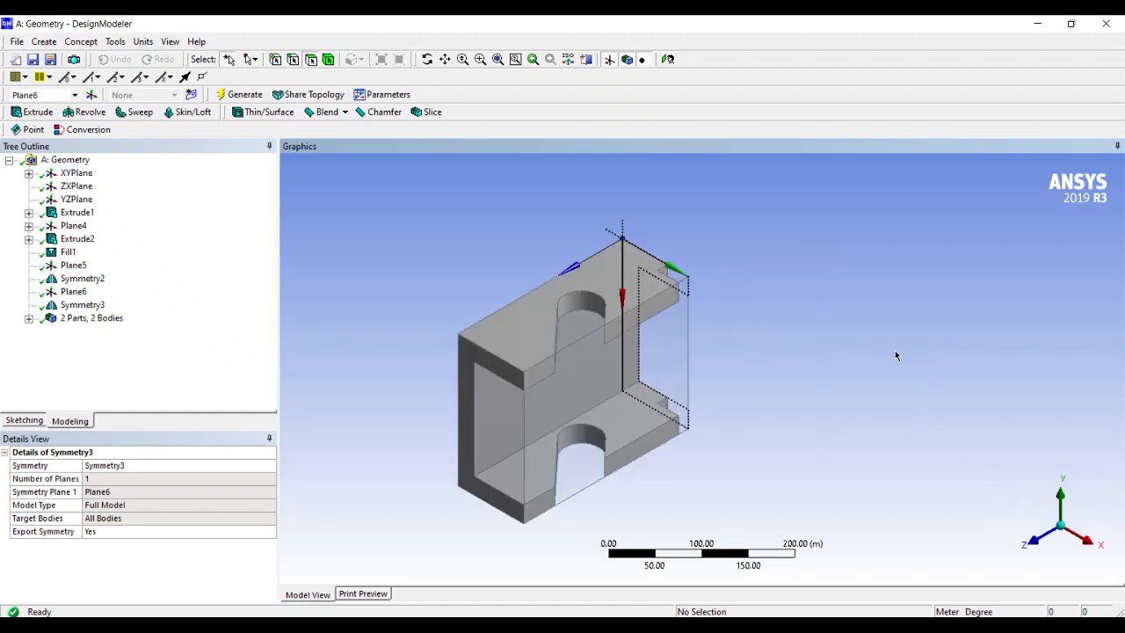
middle_click_drag(782, 285, 839, 383)
scroll(838, 383, "up", 2)
scroll(821, 392, "down", 3)
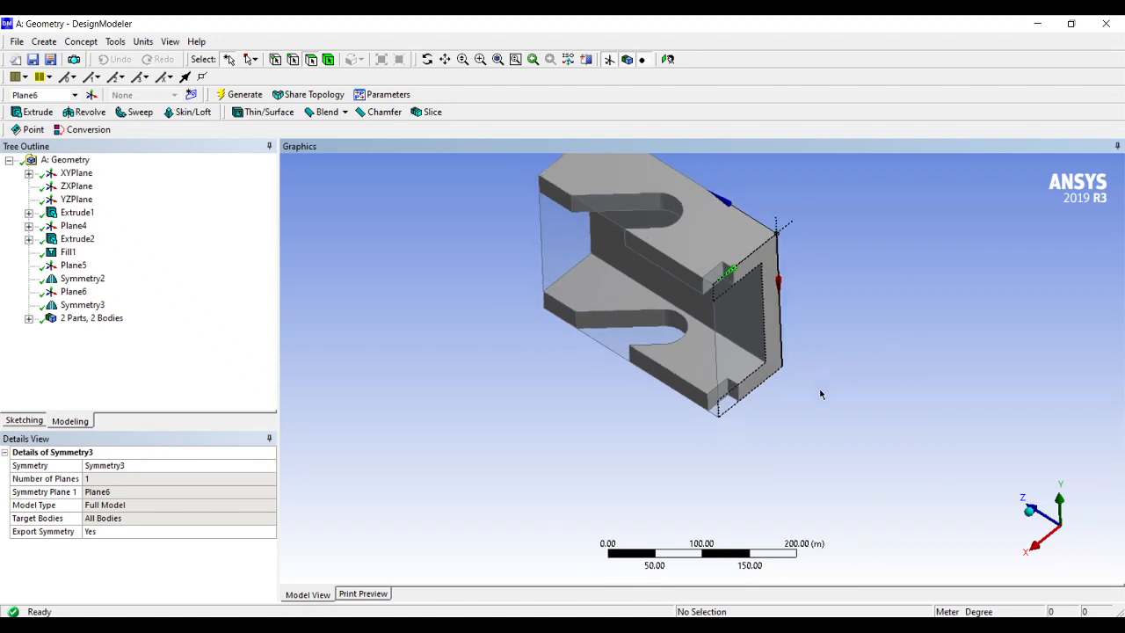
scroll(580, 211, "up", 3)
scroll(653, 267, "down", 3)
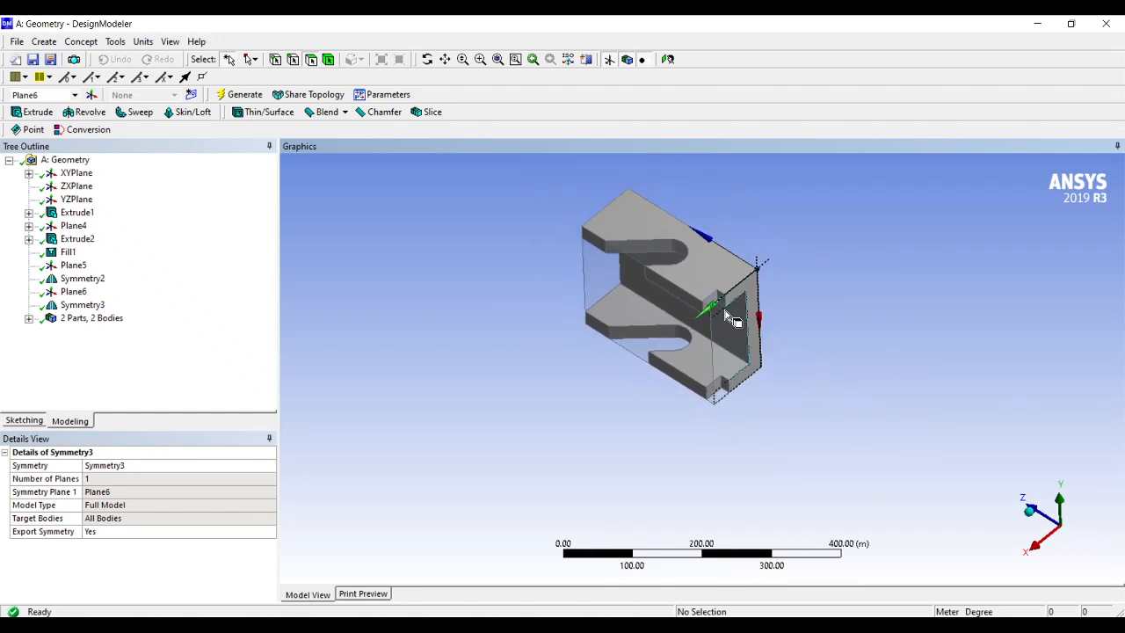
scroll(748, 402, "up", 3)
scroll(747, 402, "up", 3)
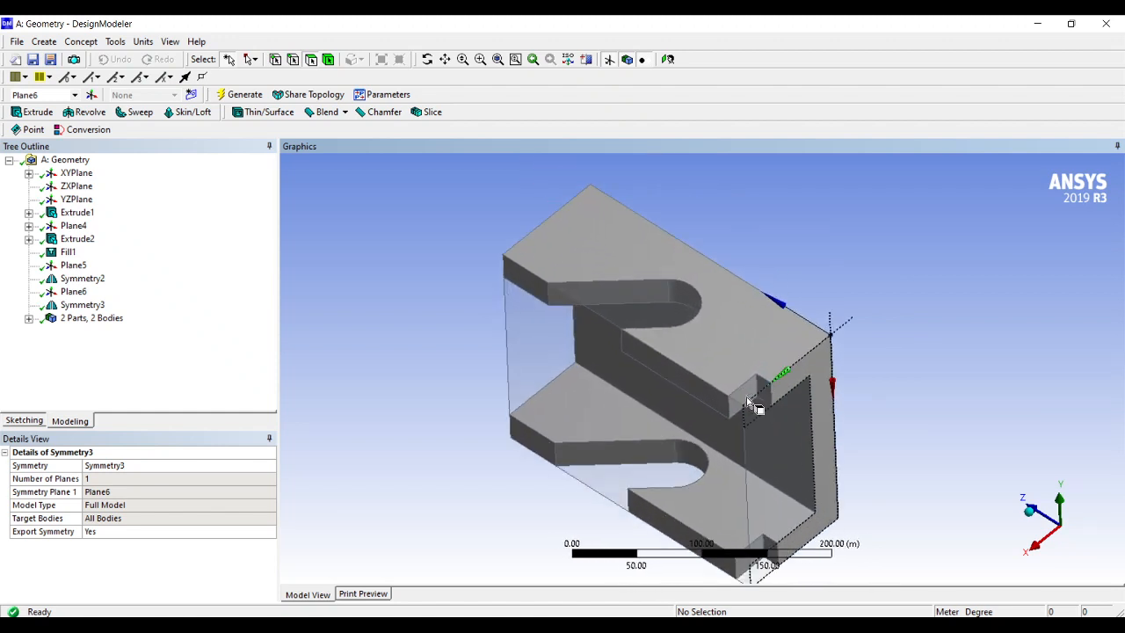
scroll(748, 403, "down", 1)
middle_click_drag(790, 471, 780, 432)
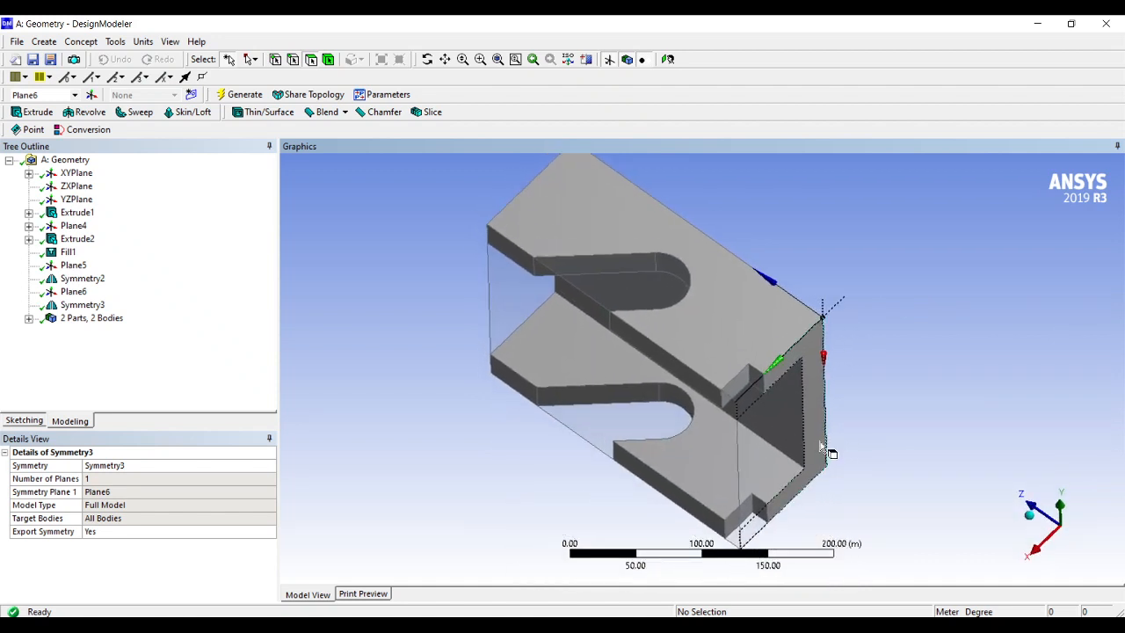